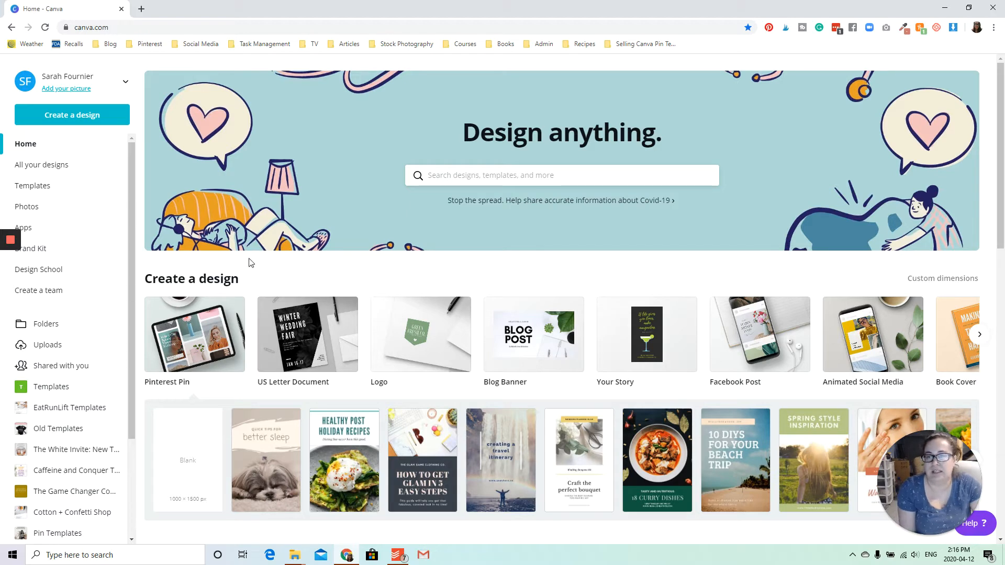
scroll(118, 290, down, 3)
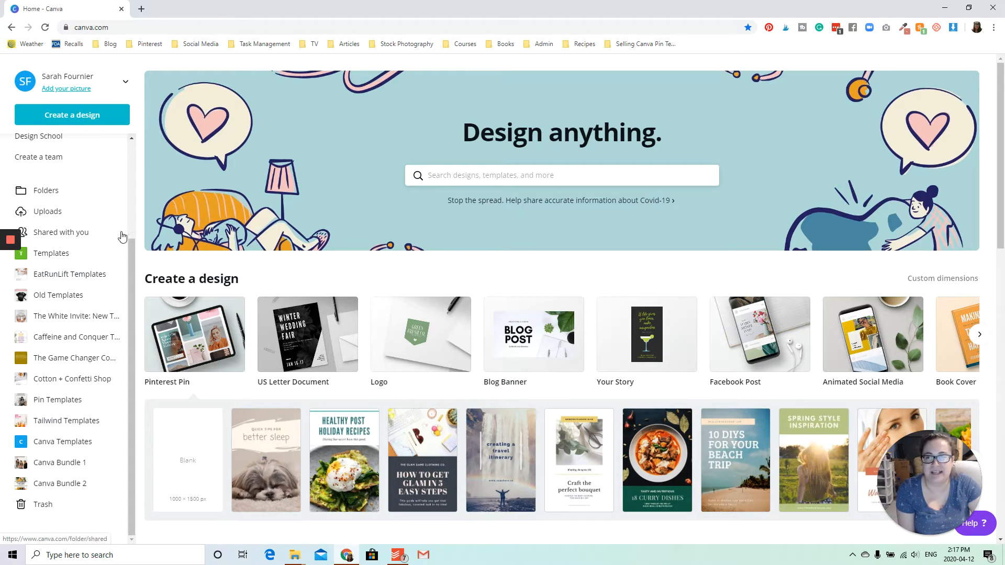
scroll(68, 308, up, 1)
scroll(69, 306, up, 4)
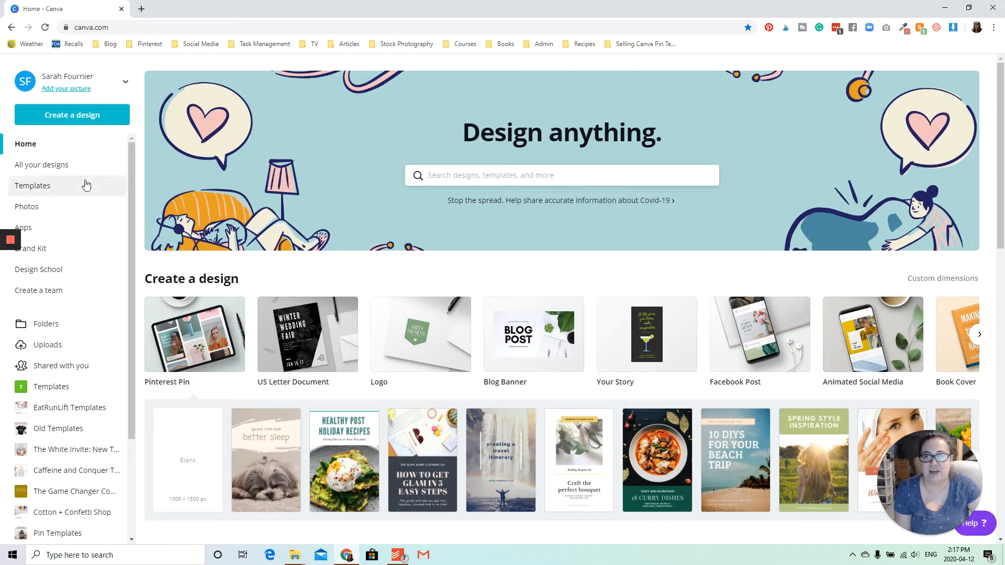
- Create a new blank design with custom dimensions of 1000 × 1500 px
click(87, 119)
click(73, 167)
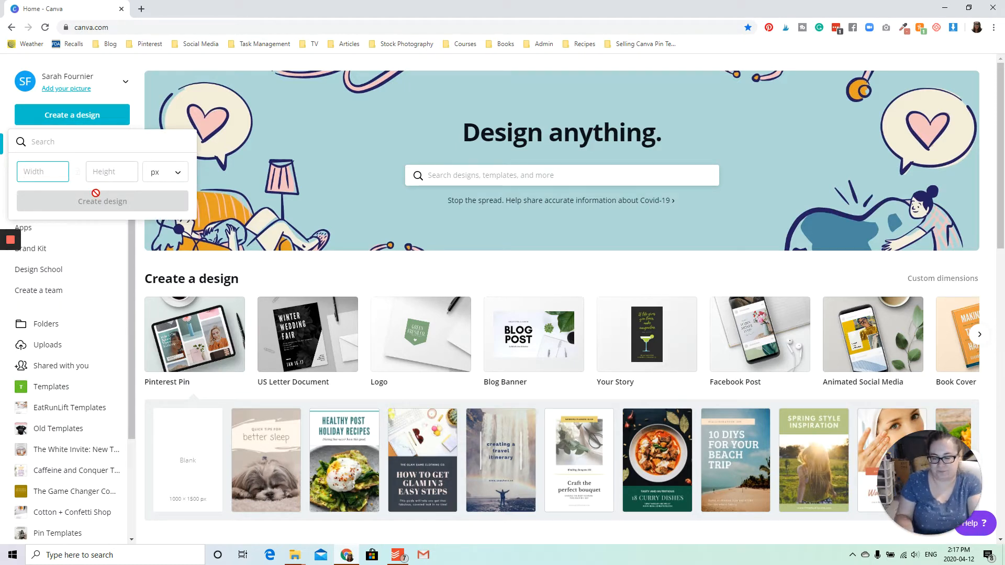
text(1000)
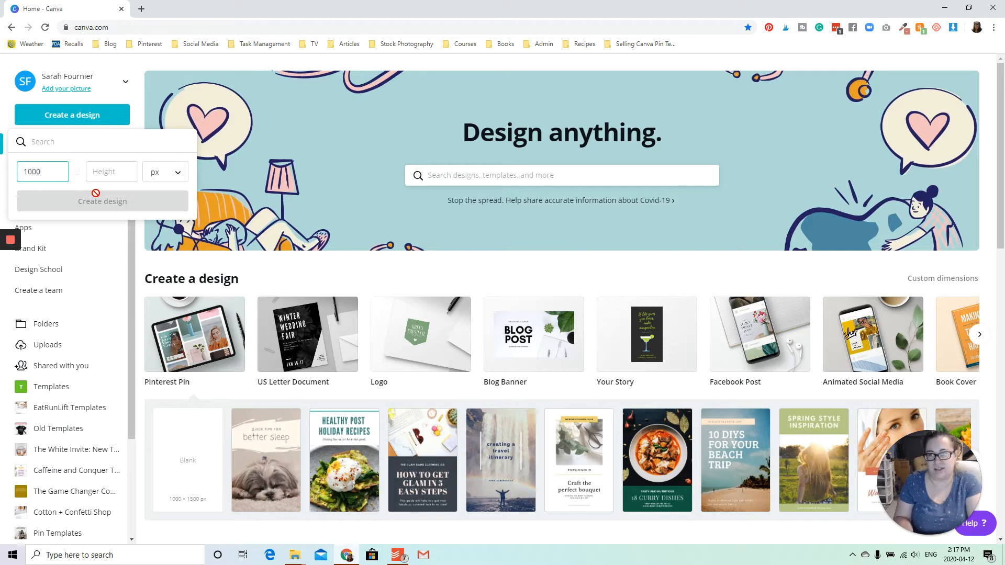
key(Tab)
text(1500)
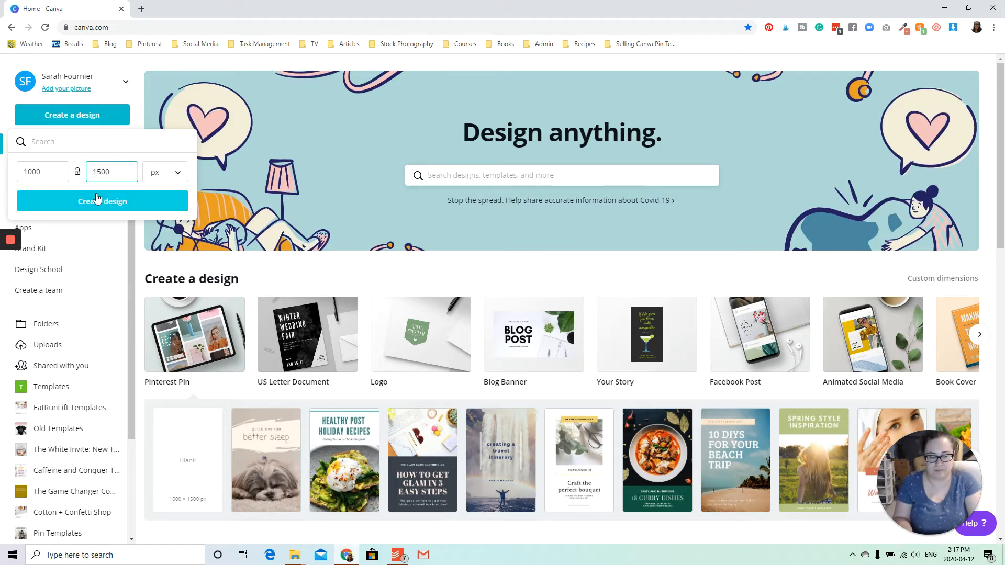
click(97, 200)
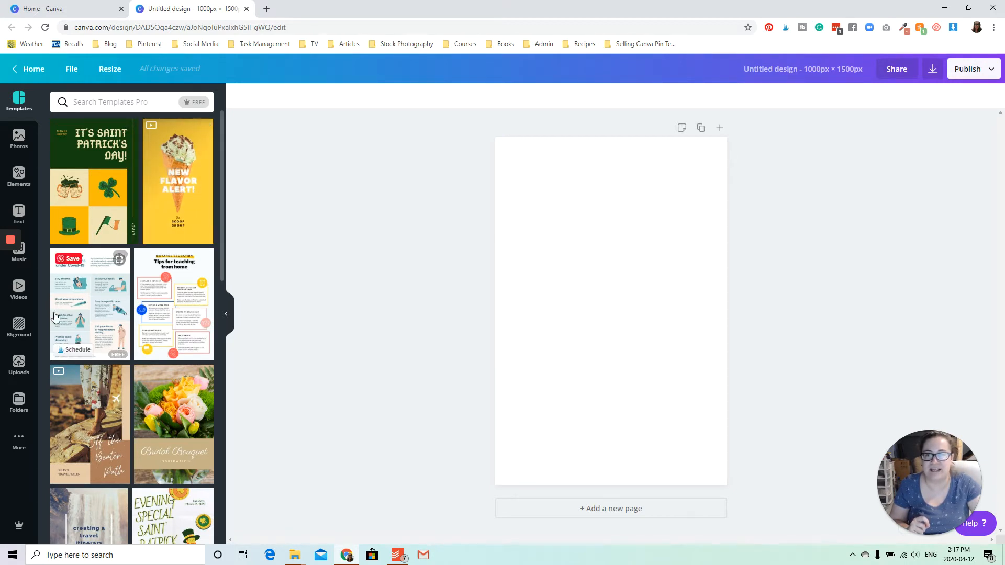
- Browse the suggested templates and search the template library for "food"
scroll(199, 273, down, 2)
scroll(200, 272, down, 5)
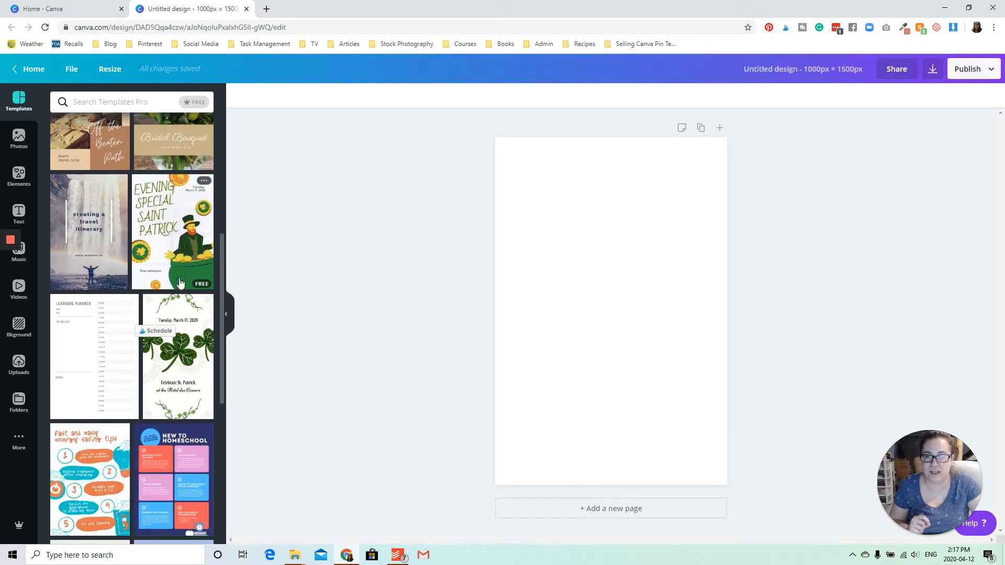
scroll(180, 282, down, 2)
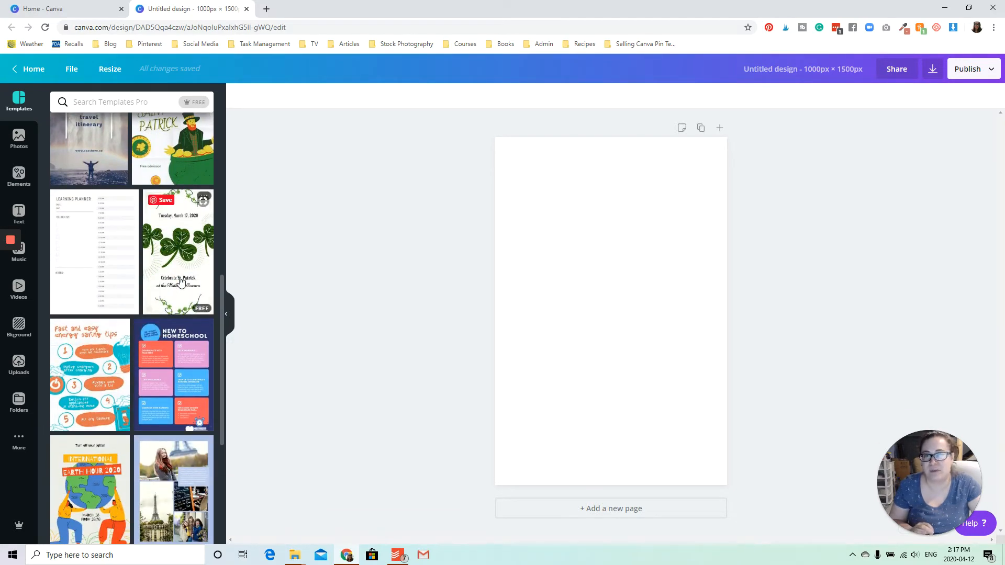
scroll(181, 281, down, 5)
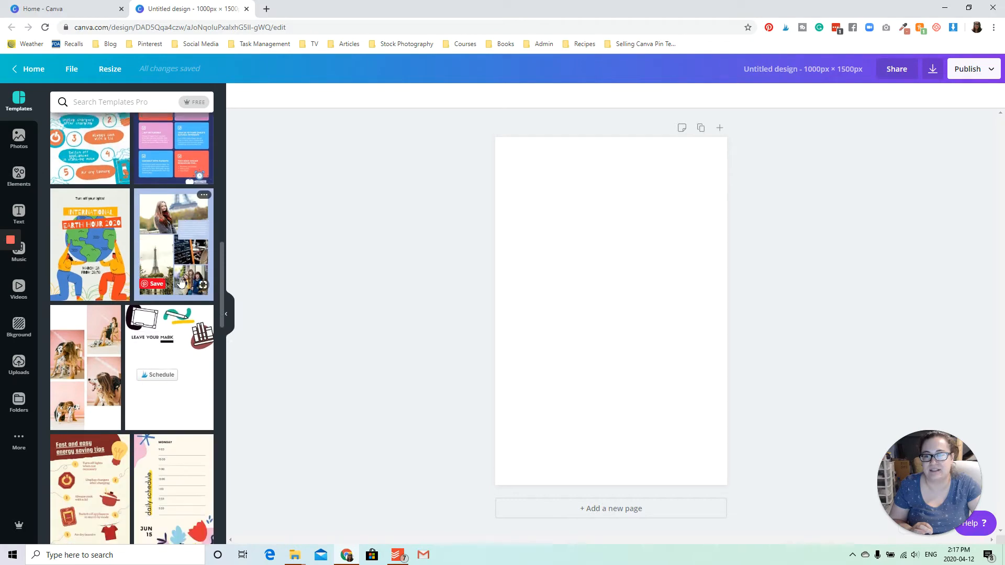
scroll(180, 282, down, 3)
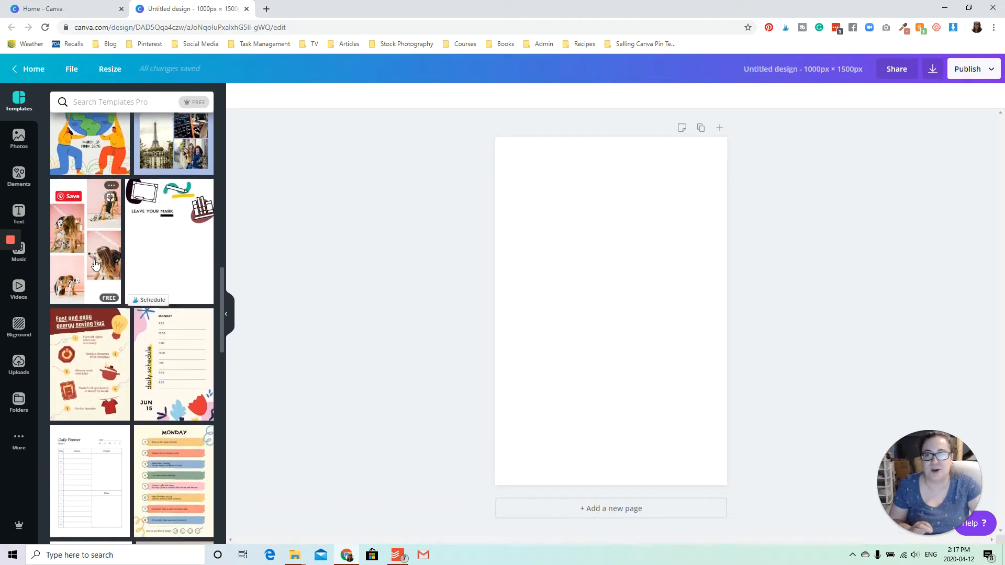
scroll(135, 157, up, 10)
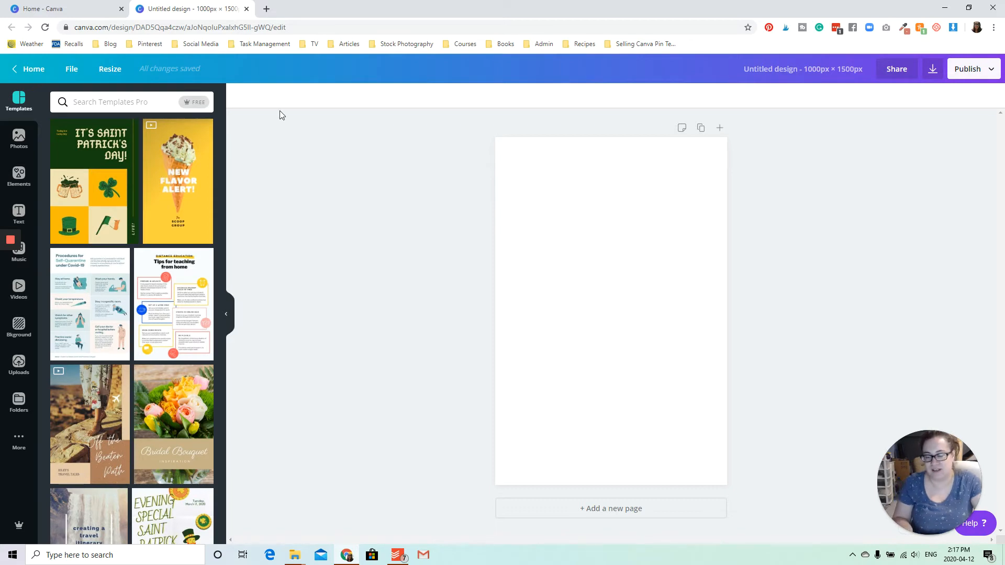
text(food)
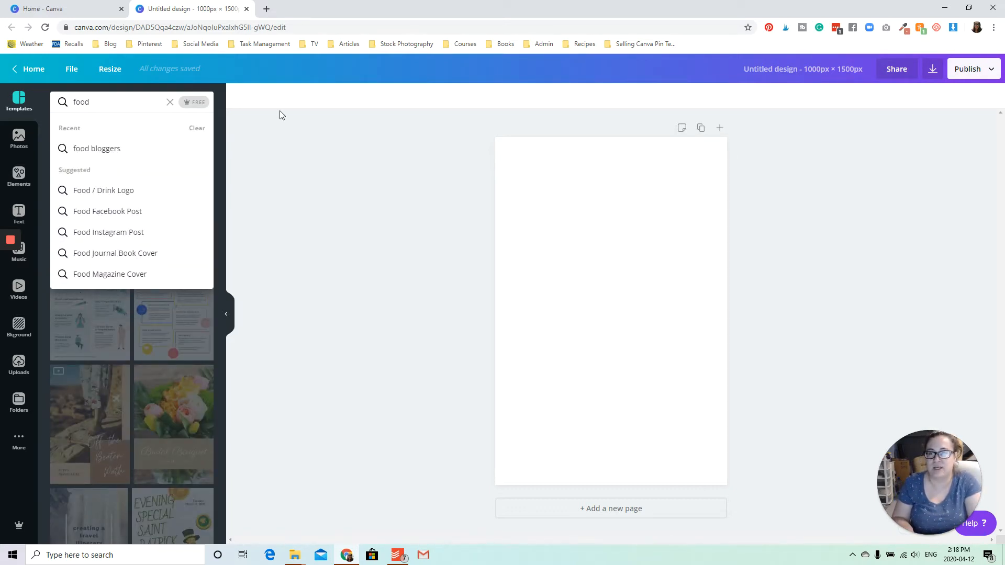
key(Return)
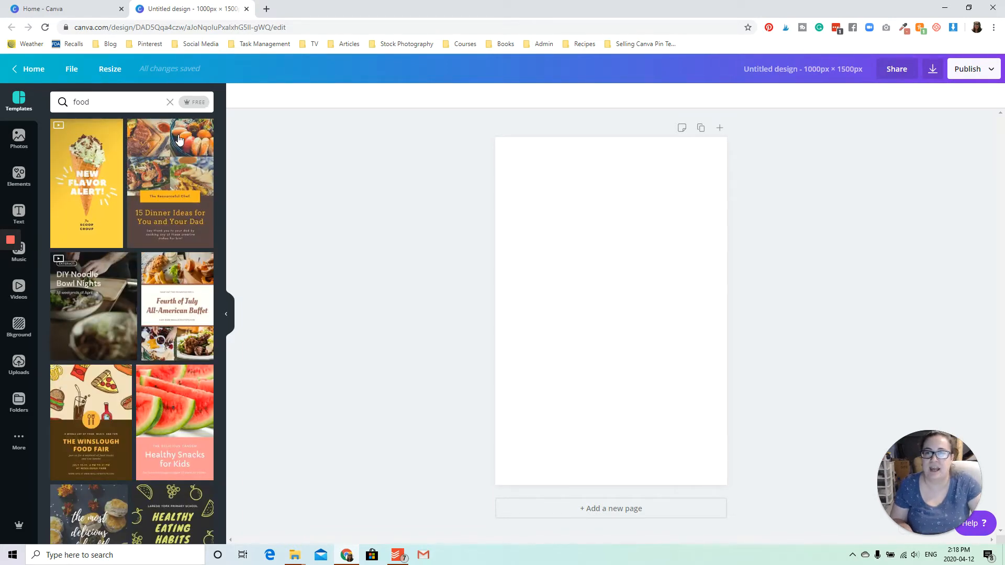
- Try the Fourth of July buffet and Winslough Food Fair templates, and settle on the "Healthy Snacks for Kids" watermelon template
click(183, 285)
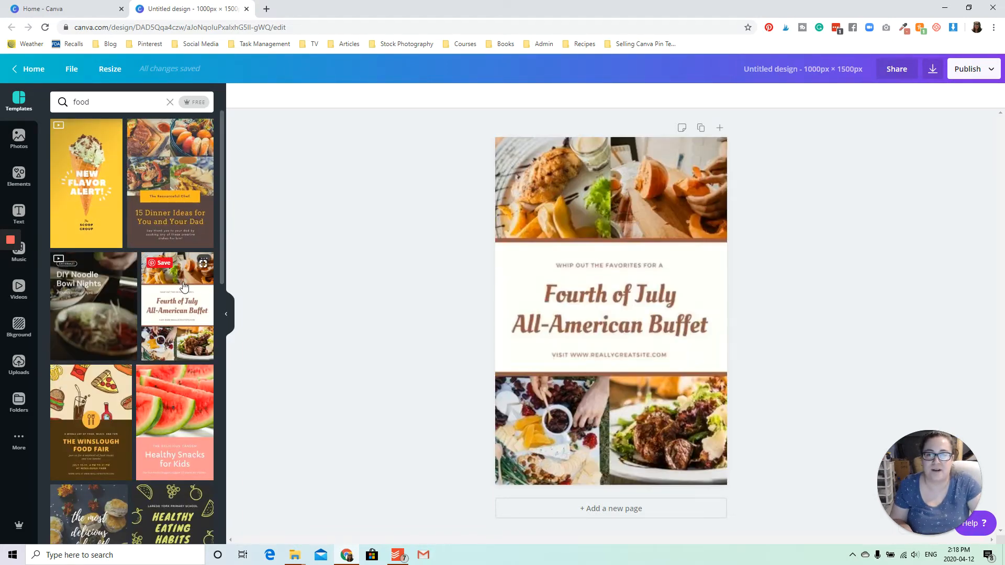
scroll(94, 333, down, 1)
scroll(94, 333, down, 1)
click(94, 333)
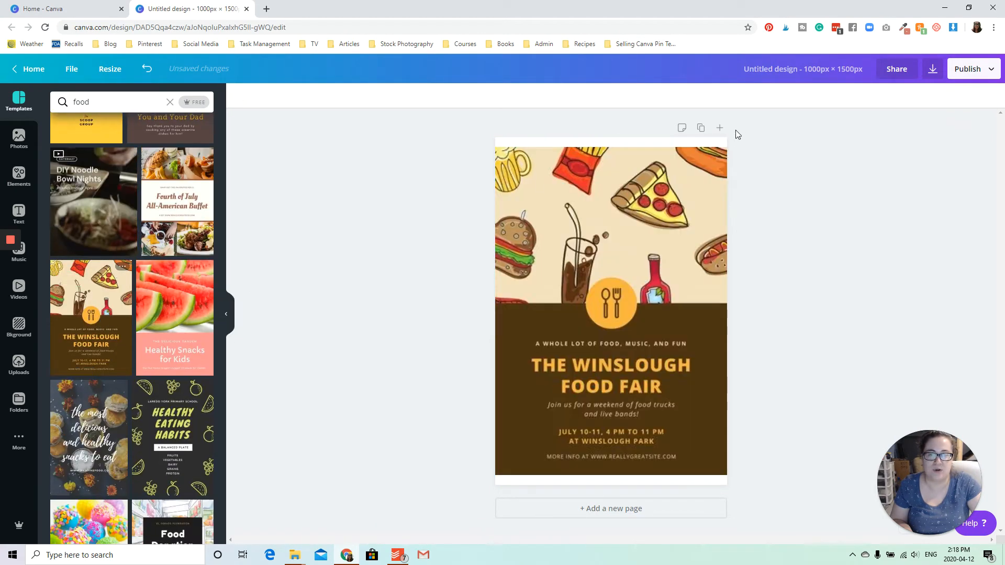
click(192, 340)
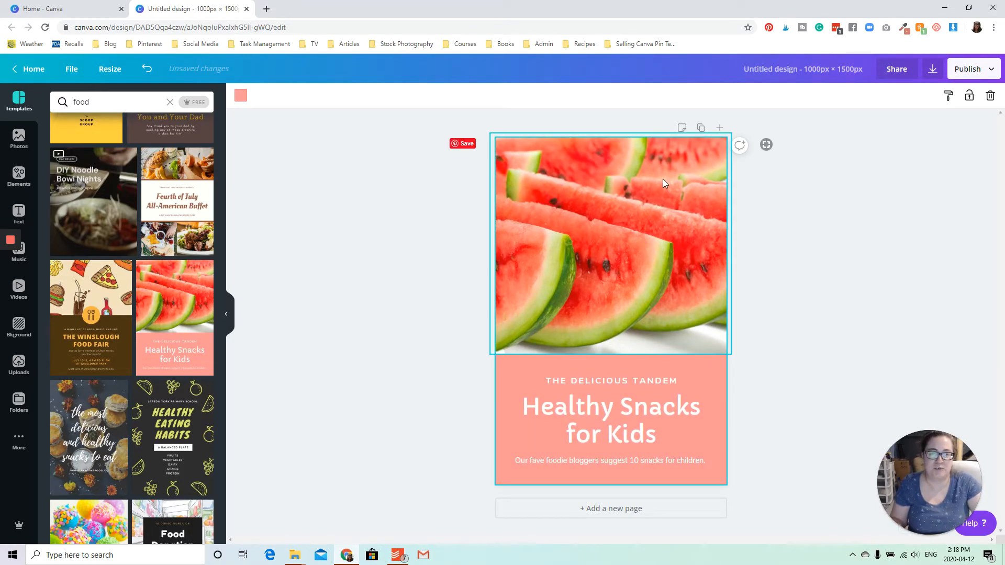
- Try to swap the watermelon picture for the recently used grilled sandwich photo by placing it over the picture
click(653, 224)
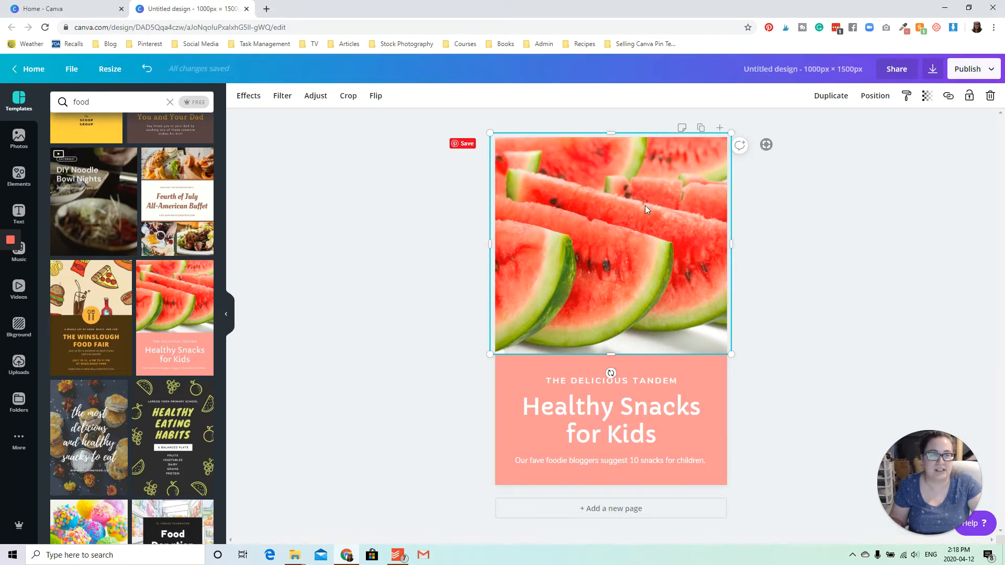
click(19, 138)
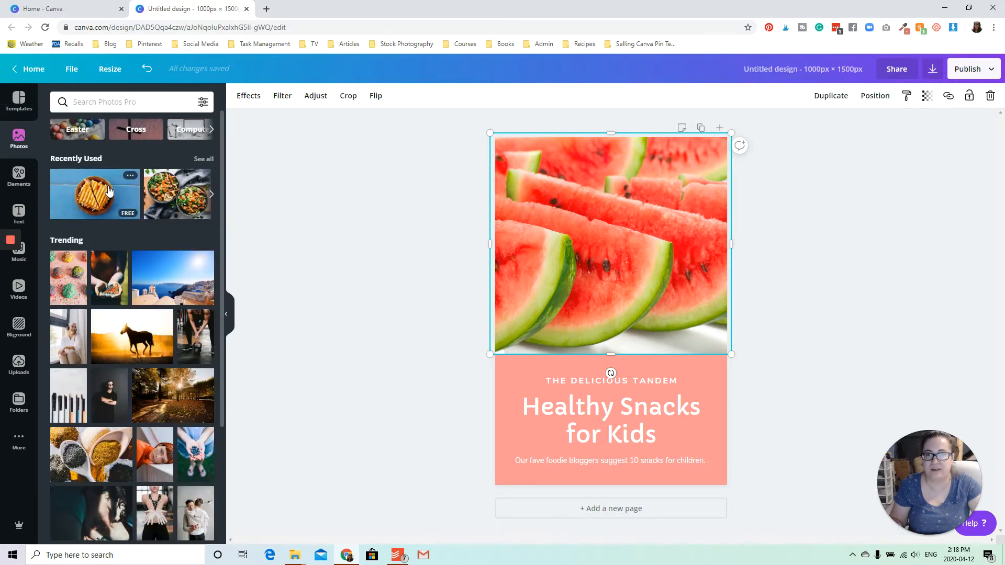
click(108, 191)
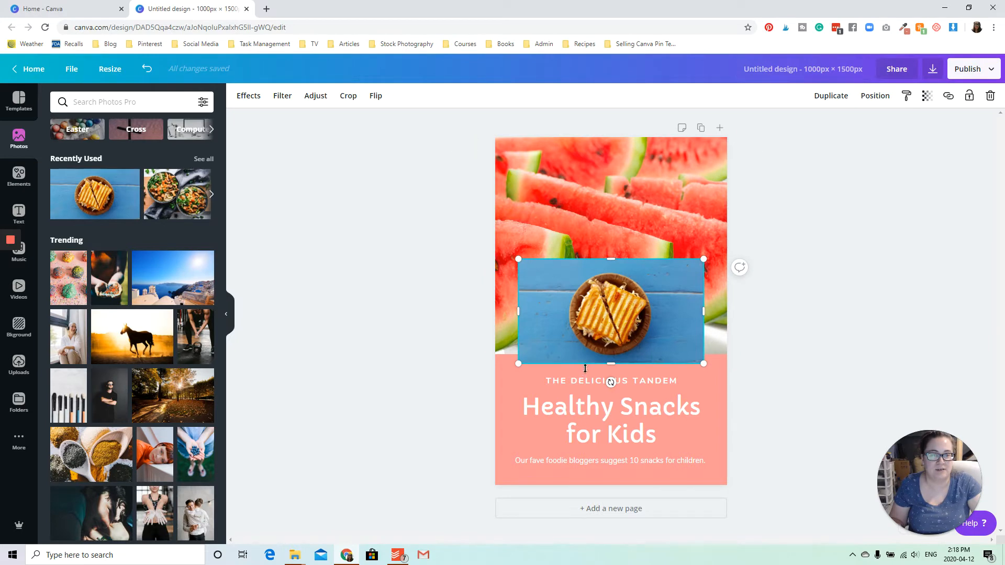
drag(617, 315, 645, 155)
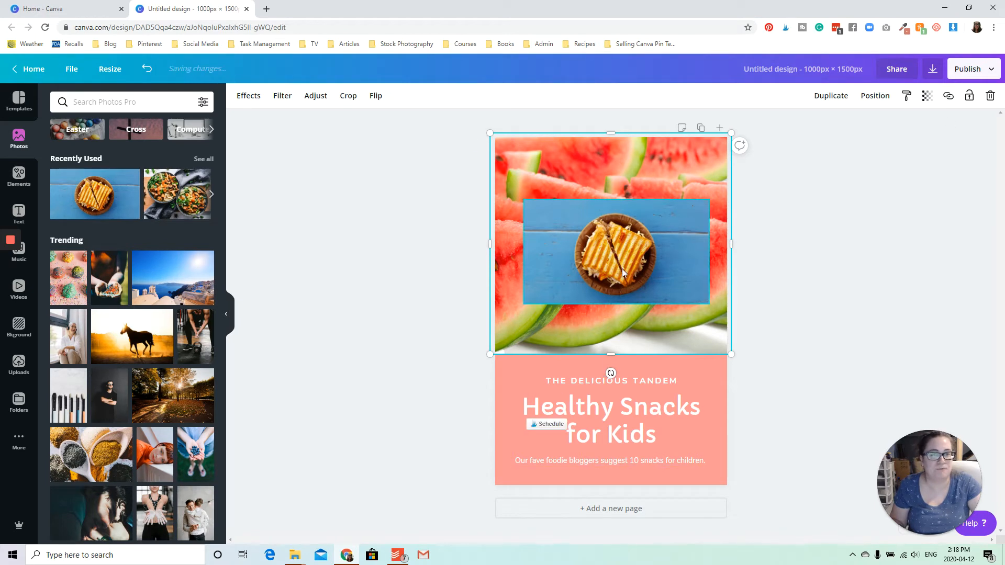
drag(625, 261, 848, 301)
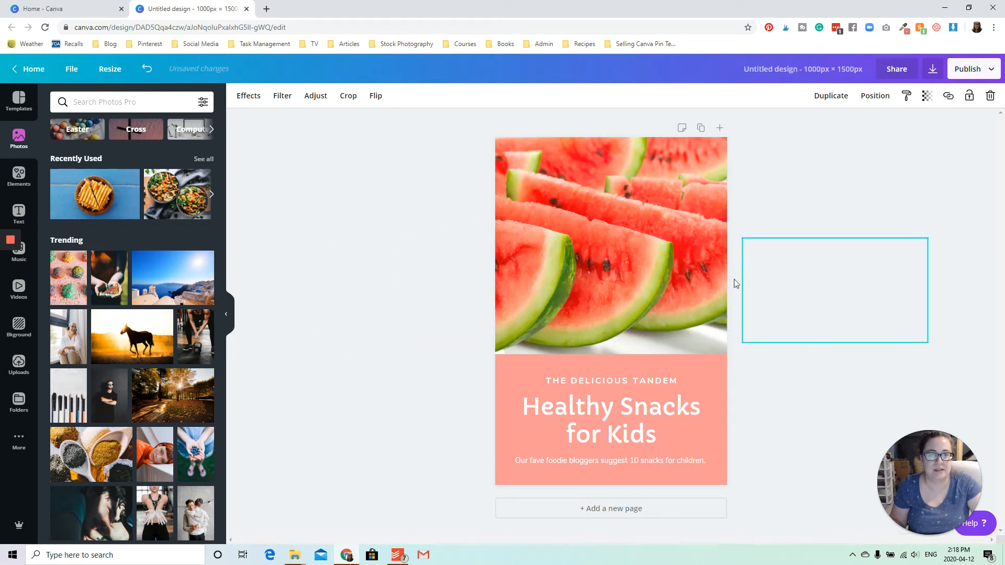
- Delete the watermelon picture and fill its area above the text with the recently used grilled sandwich photo
click(651, 240)
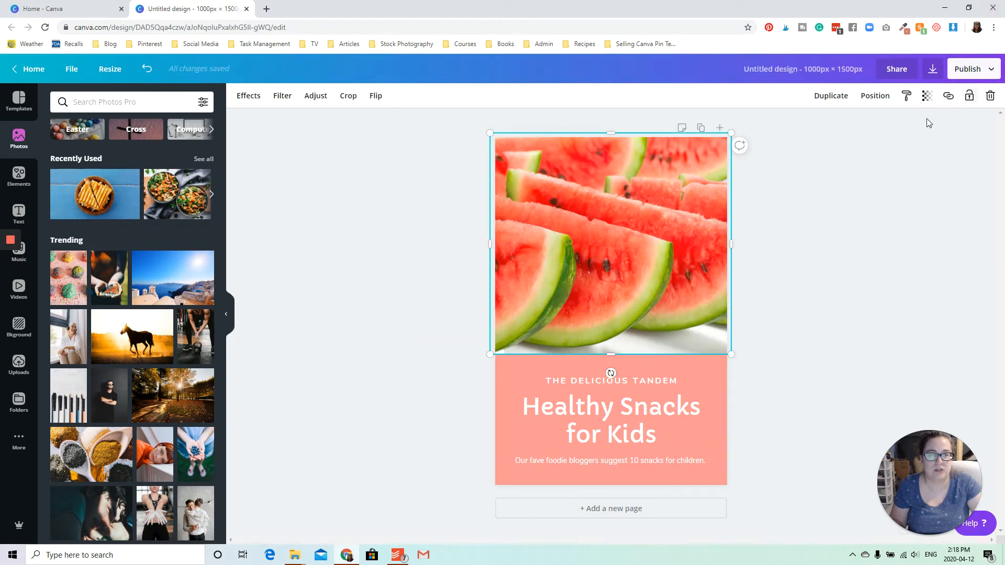
key(Delete)
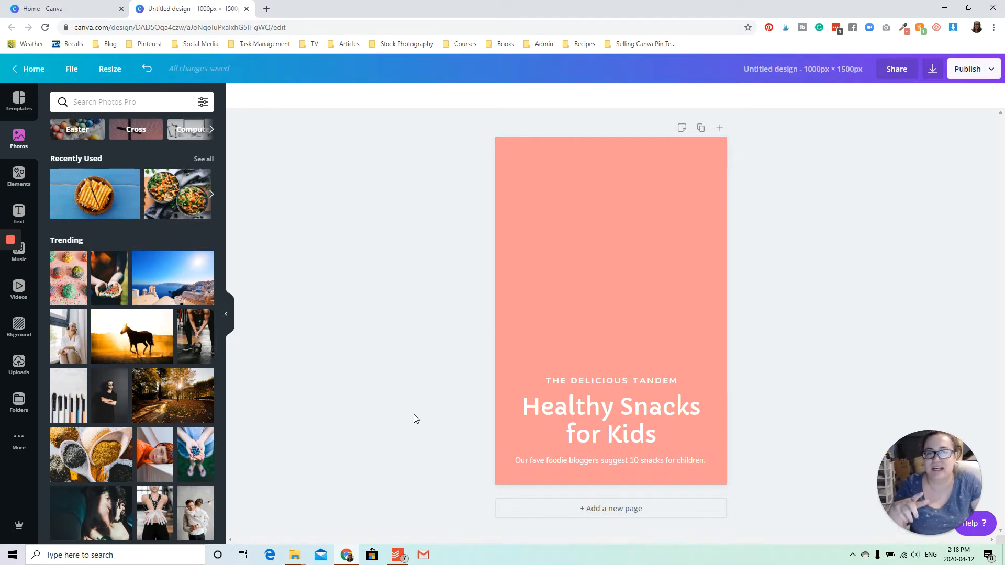
click(119, 209)
drag(612, 313, 586, 193)
drag(678, 191, 727, 212)
drag(614, 238, 594, 354)
click(855, 240)
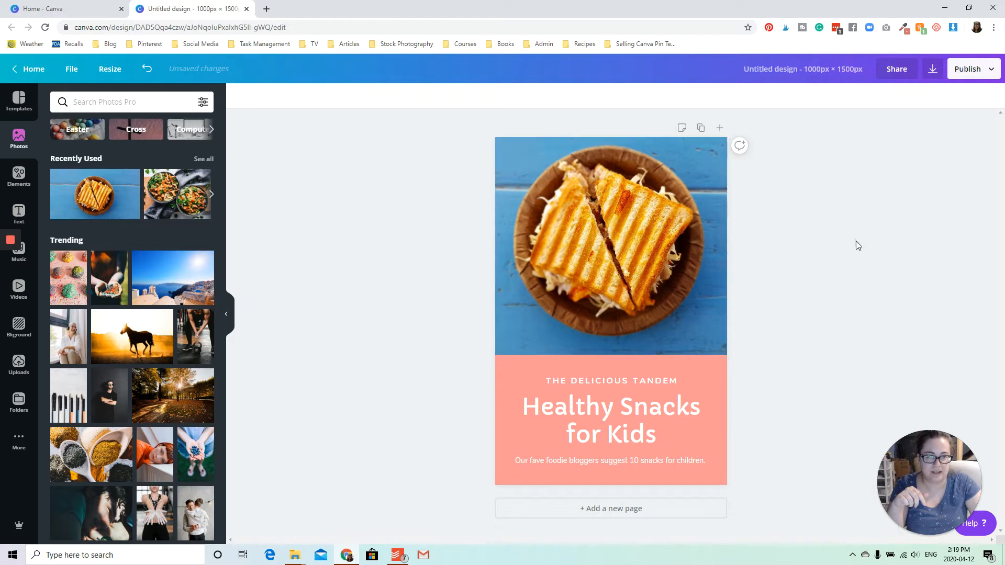
- Change the page's background colour behind the text to the custom dark blue #203d5b
click(507, 406)
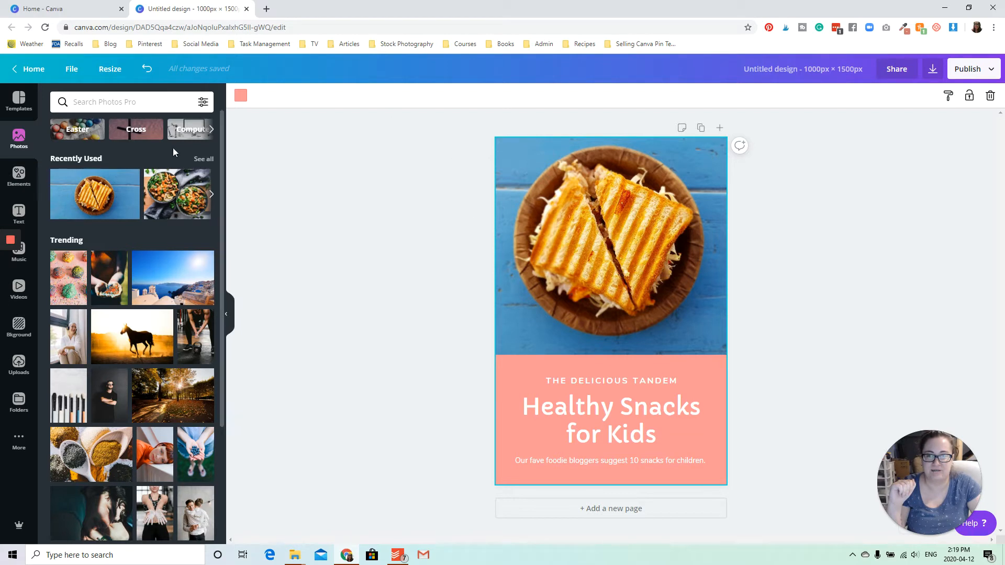
click(240, 95)
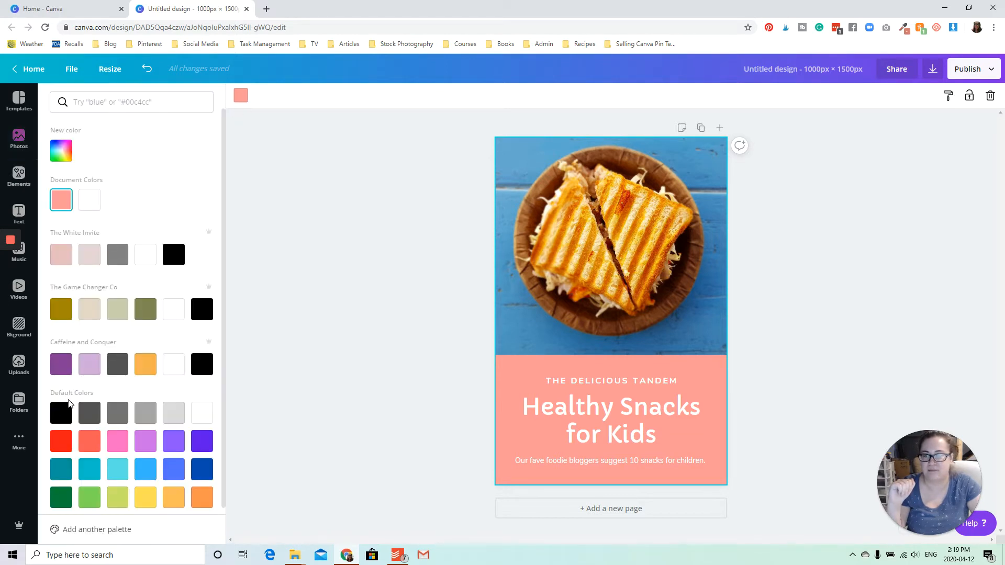
scroll(120, 398, down, 1)
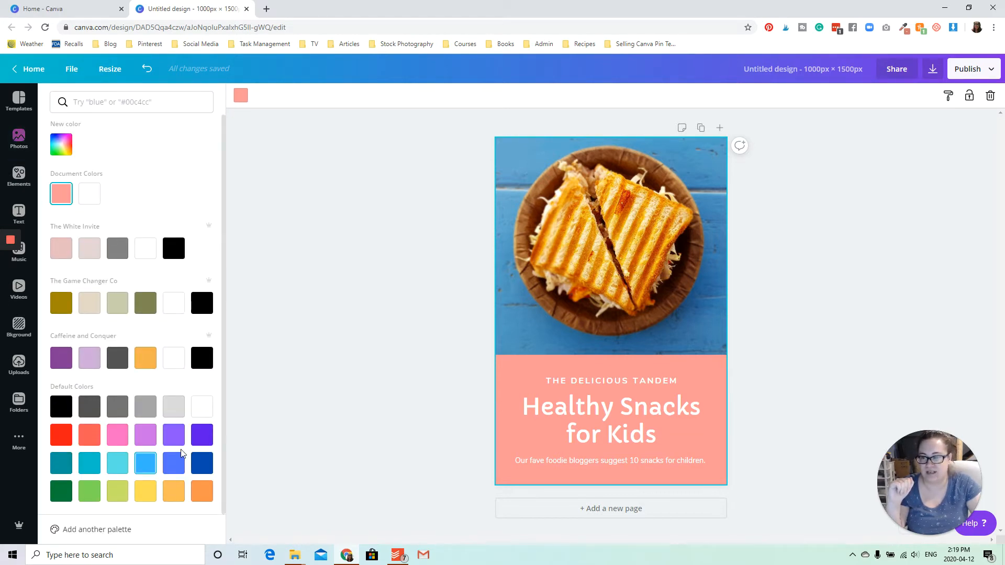
click(61, 144)
drag(124, 190, 159, 204)
drag(138, 216, 93, 196)
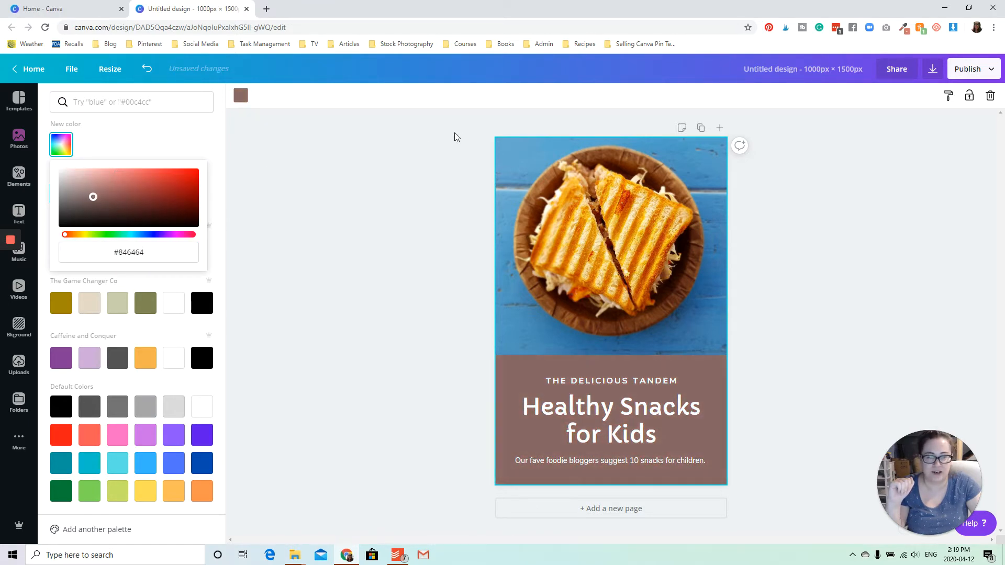
click(139, 235)
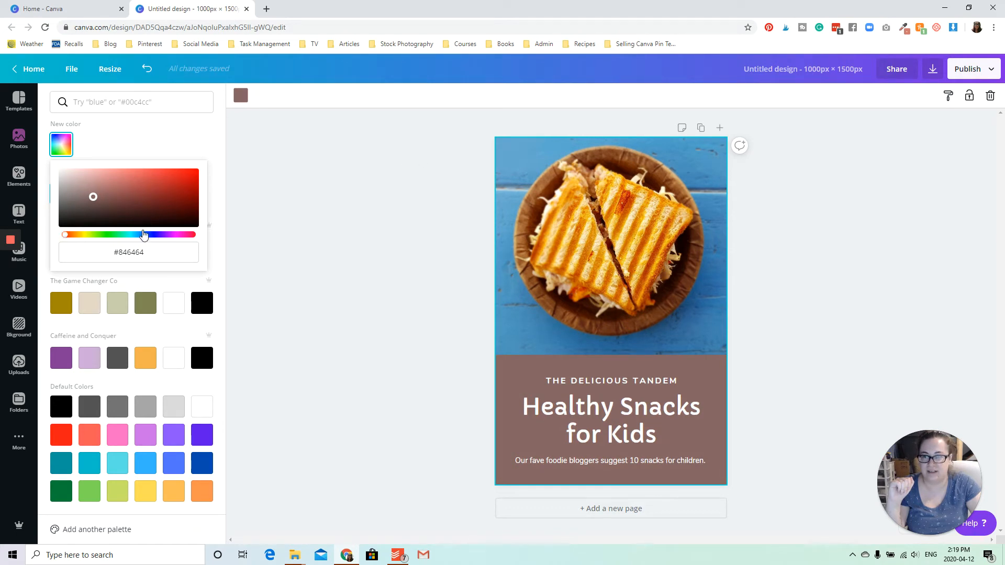
drag(95, 197, 147, 205)
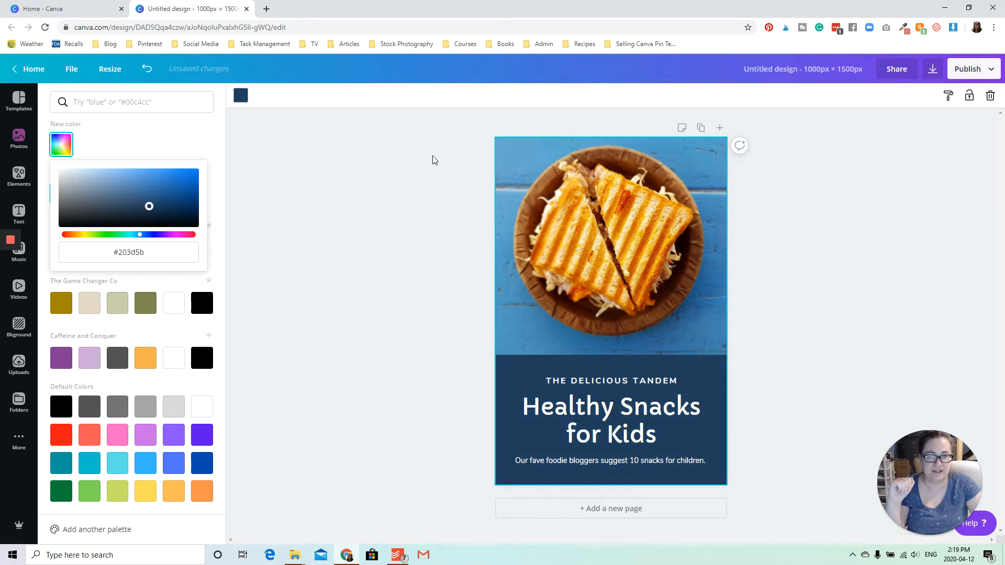
click(432, 159)
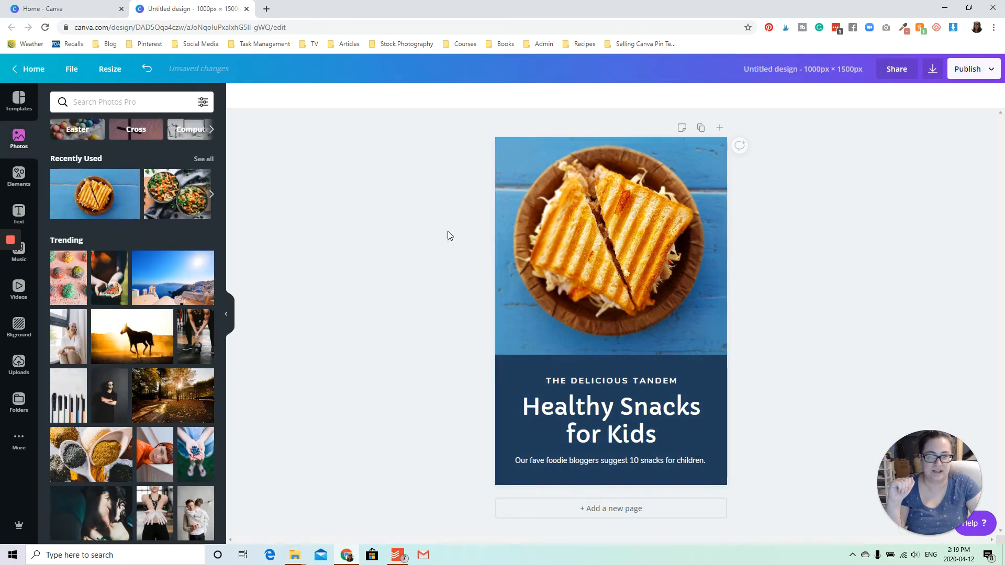
- Replace the headline "Healthy Snacks for Kids" on the pin with "Grilled Cheese Sandwich"
click(597, 381)
double_click(619, 393)
click(681, 413)
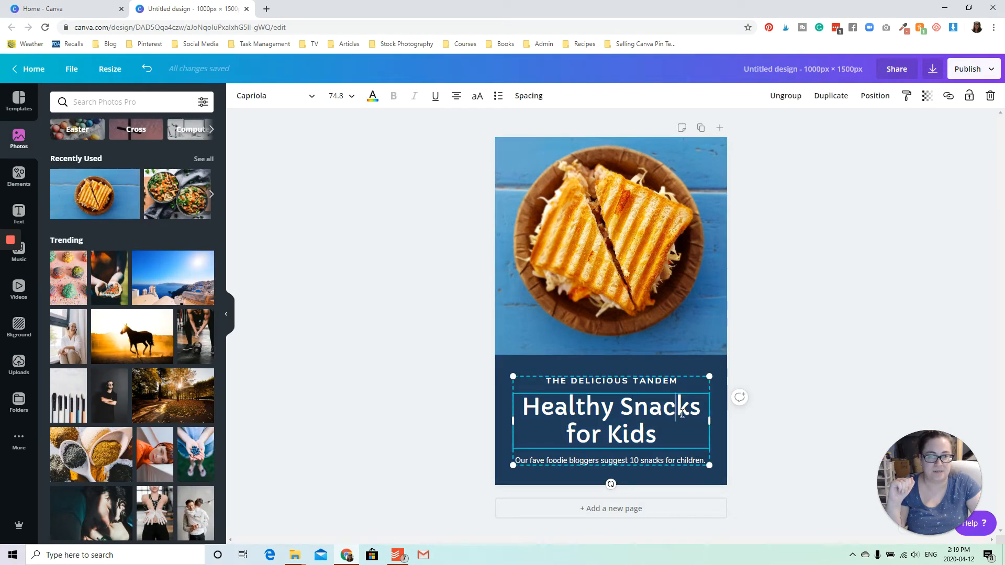
mouse_move(681, 433)
mouse_down()
mouse_move(525, 426)
mouse_move(539, 403)
mouse_move(530, 402)
mouse_up()
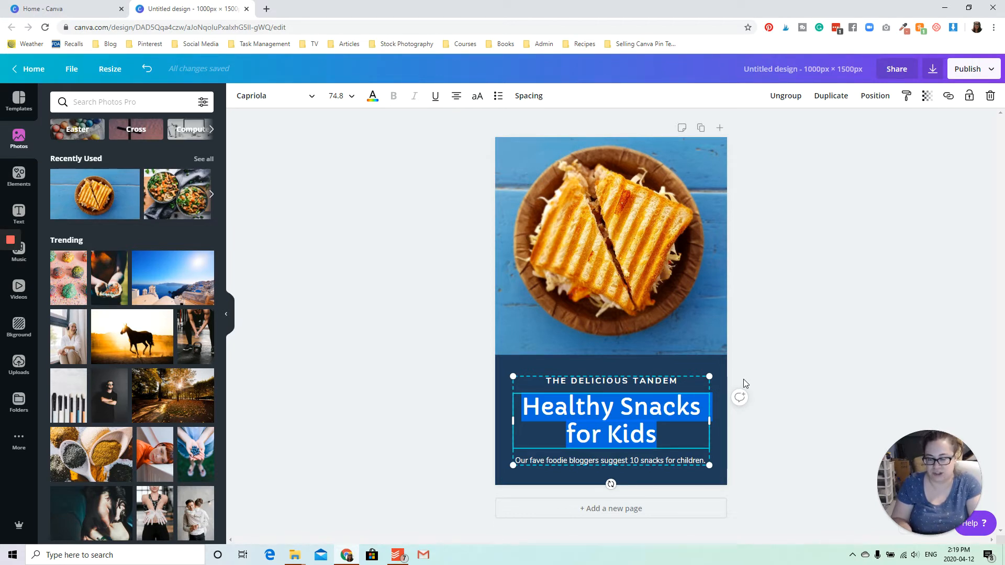
text(gril)
key(BackSpace)
key(BackSpace)
key(BackSpace)
key(BackSpace)
text(GRILL)
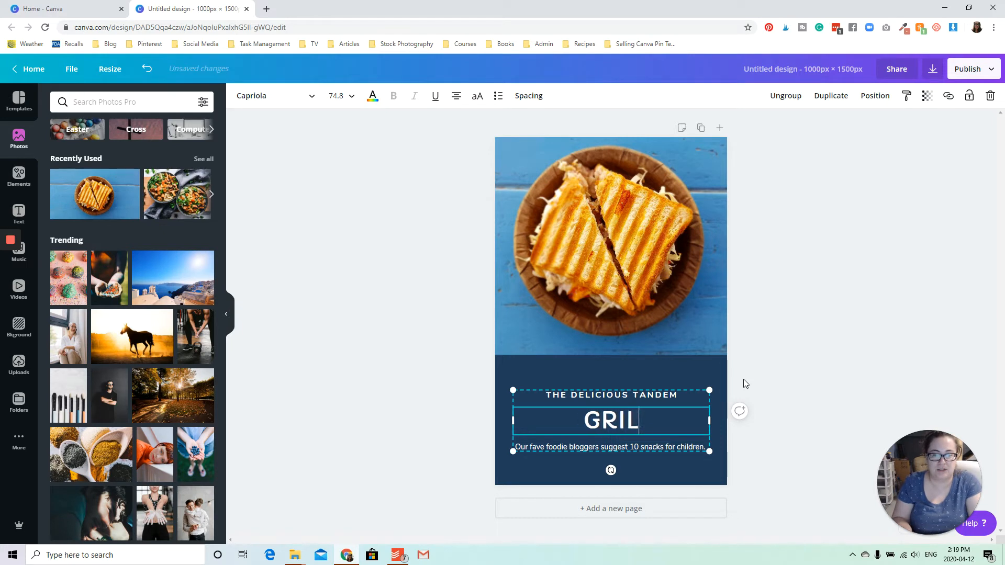
key(BackSpace)
key(BackSpace)
key(BackSpace)
key(BackSpace)
text(r)
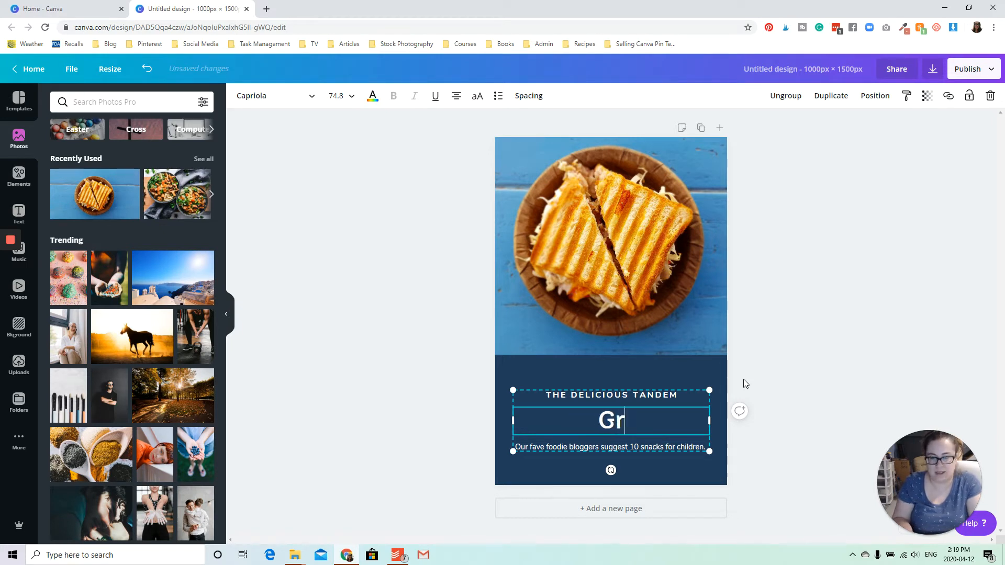
text(illed che)
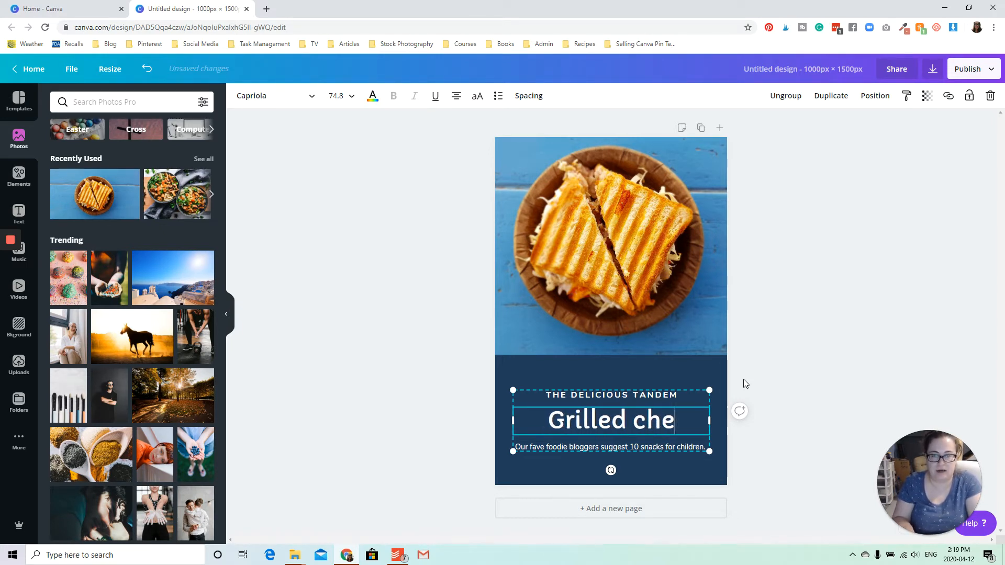
key(BackSpace)
key(BackSpace)
key(BackSpace)
key(BackSpace)
text(Cheese San)
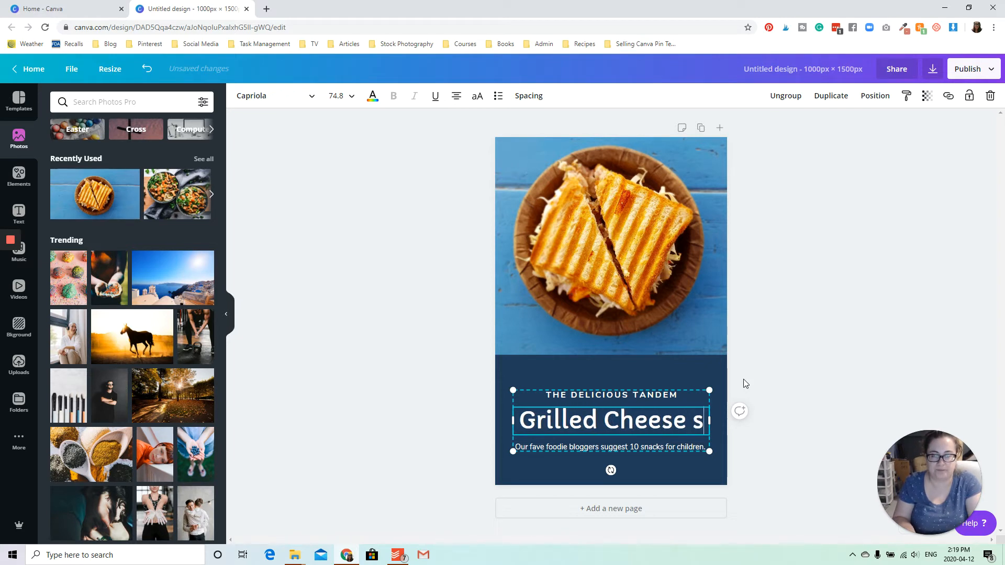
text(dwich)
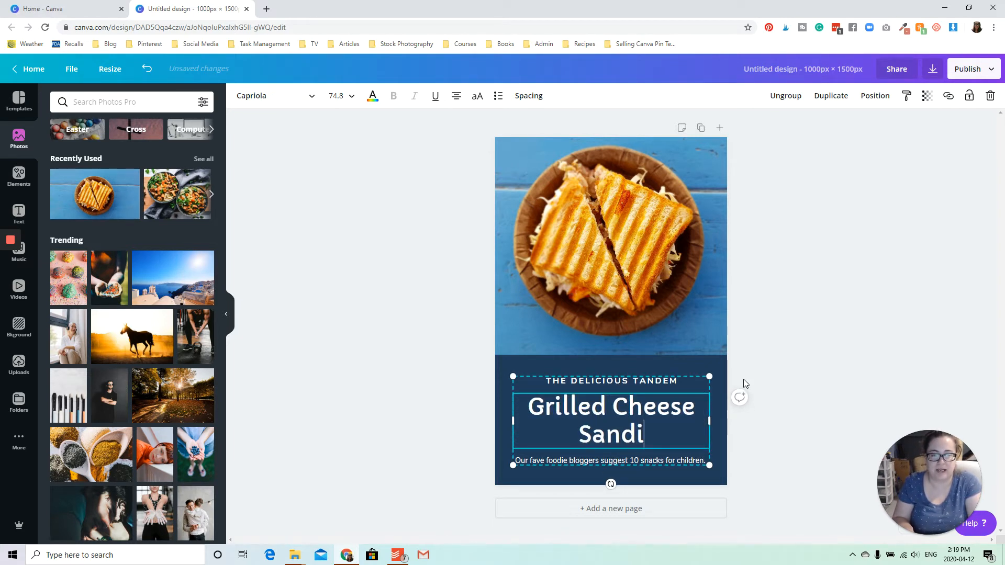
- Replace the small line above the headline with "A CREAMY AND DELICIOUS"
click(665, 380)
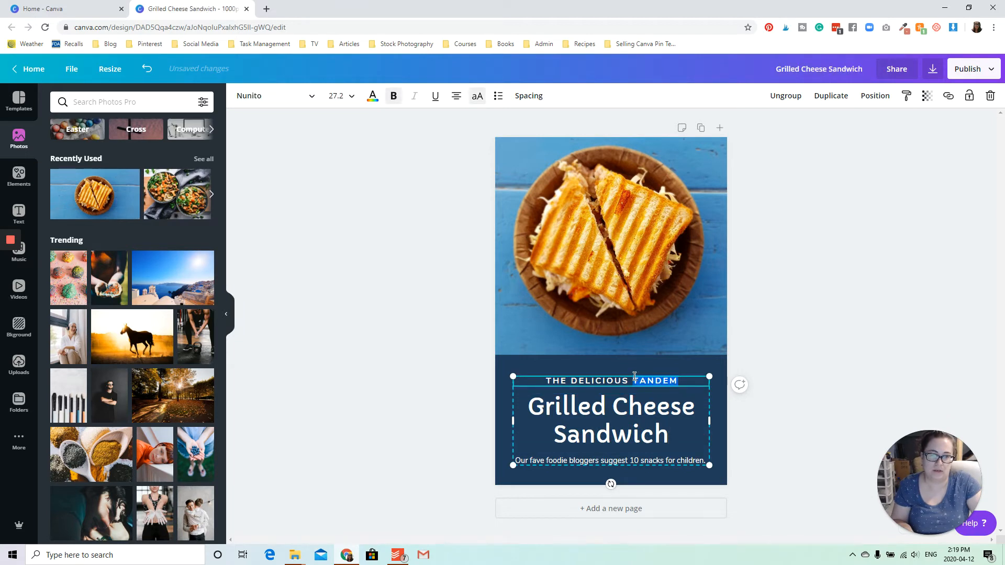
drag(631, 376, 522, 423)
text(A C)
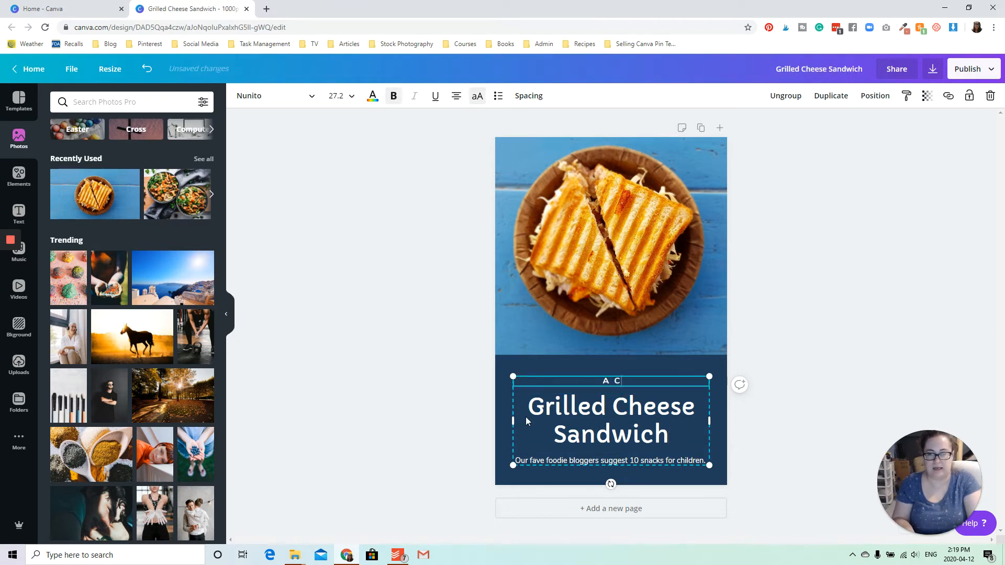
text(REAMY AND DL)
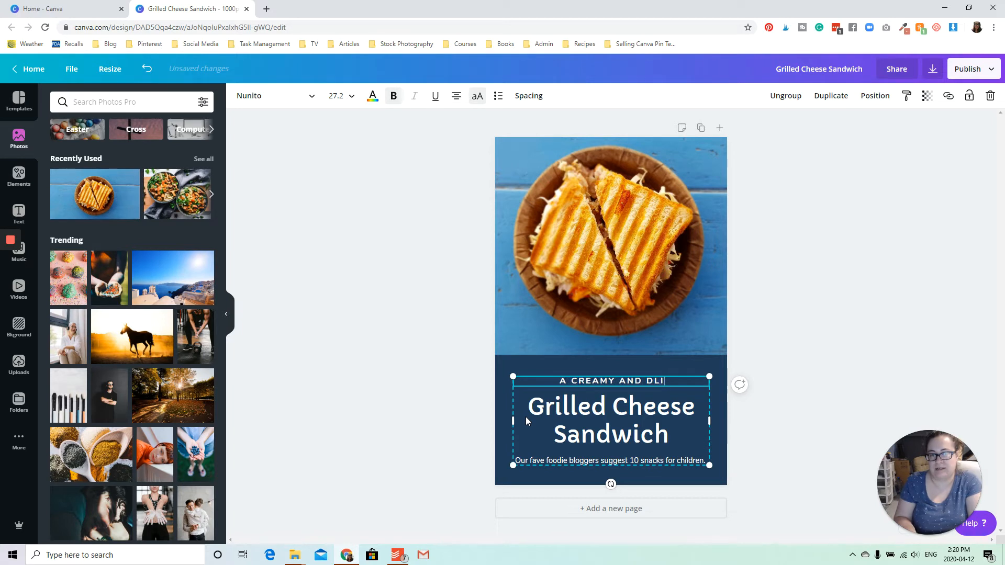
key(BackSpace)
text(ELICIOUS)
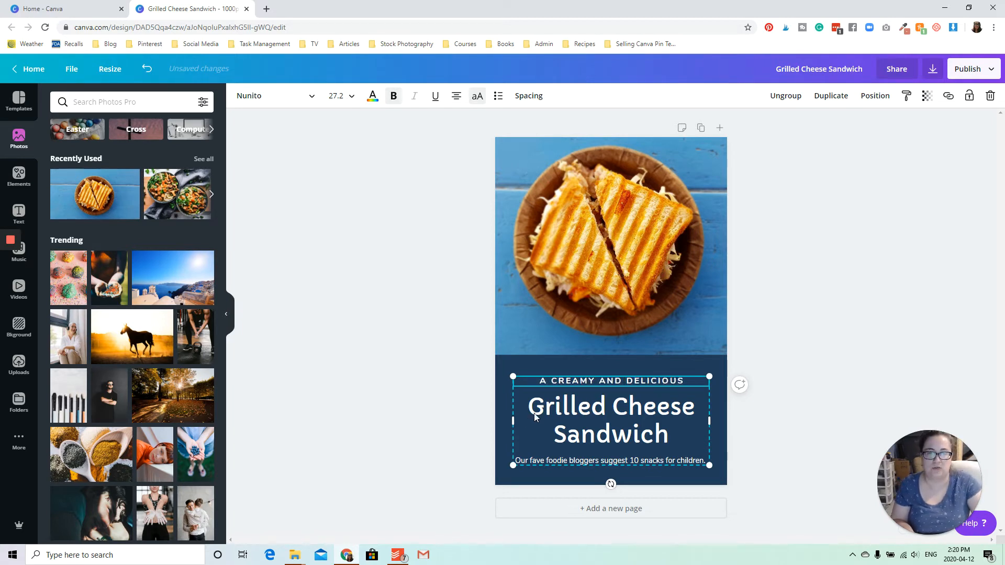
- Replace the line below the headline with "our top 10 recipes for kids in 2020" and deselect the text
triple_click(581, 458)
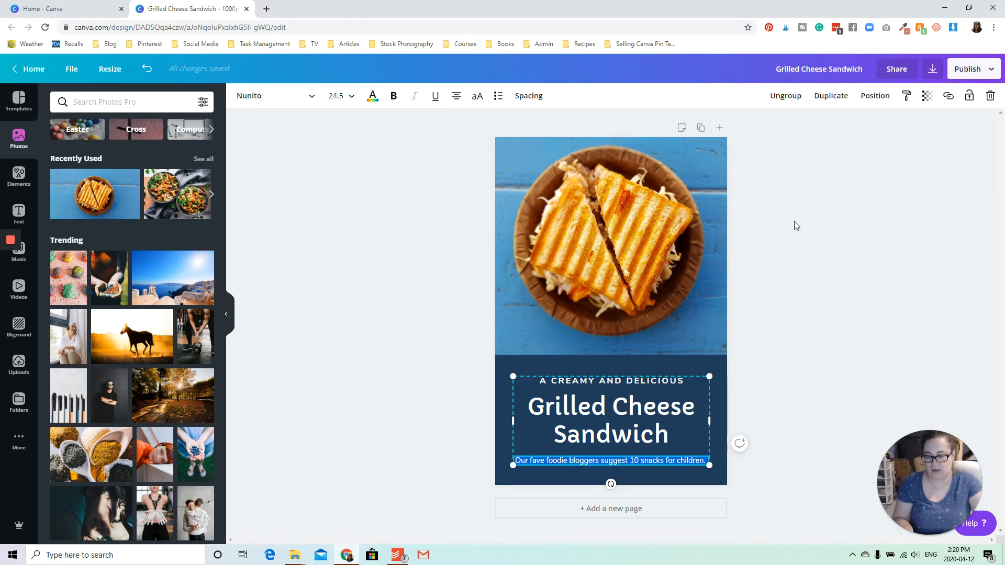
text(our t)
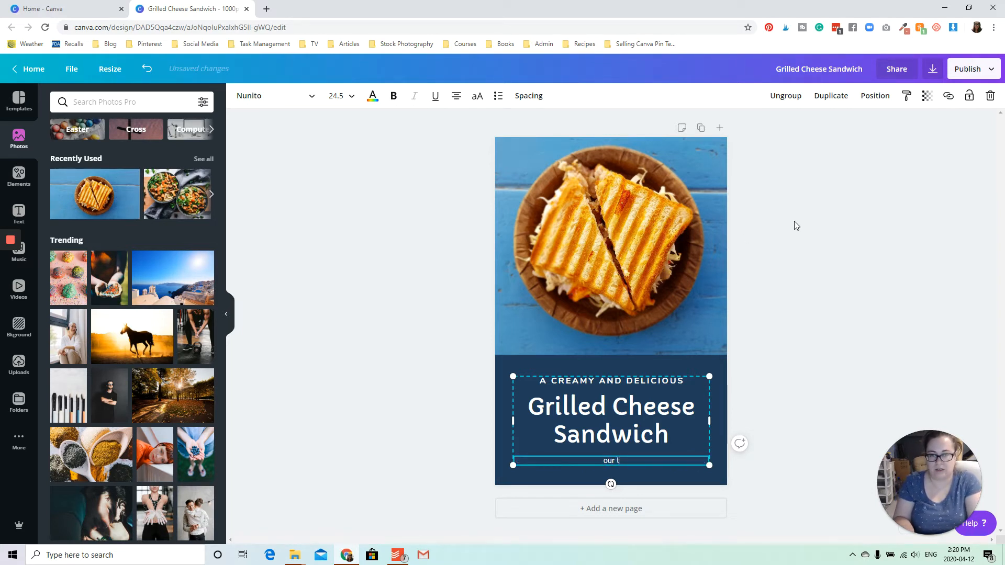
text(op 10 recip)
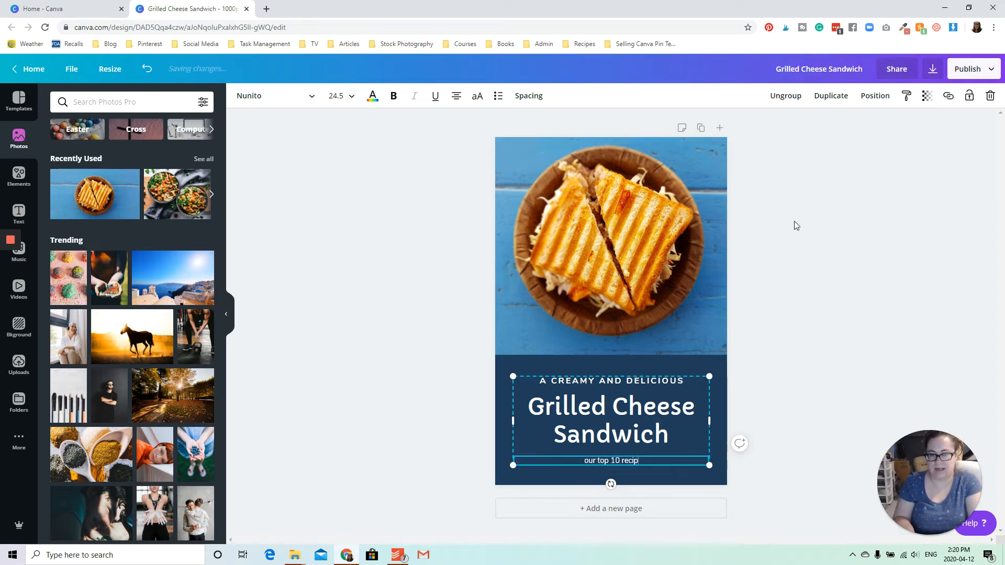
text(es for kids )
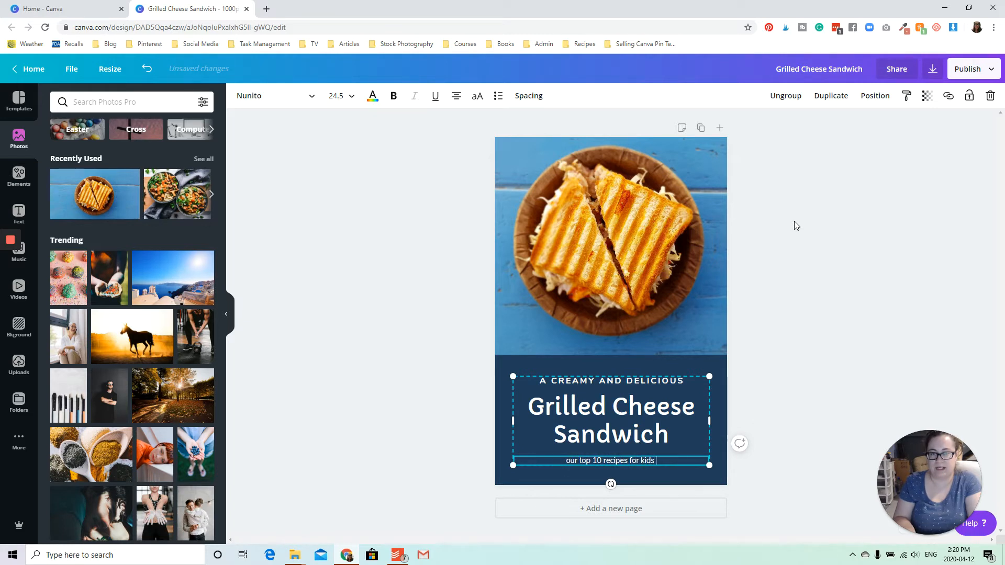
text(in 2020)
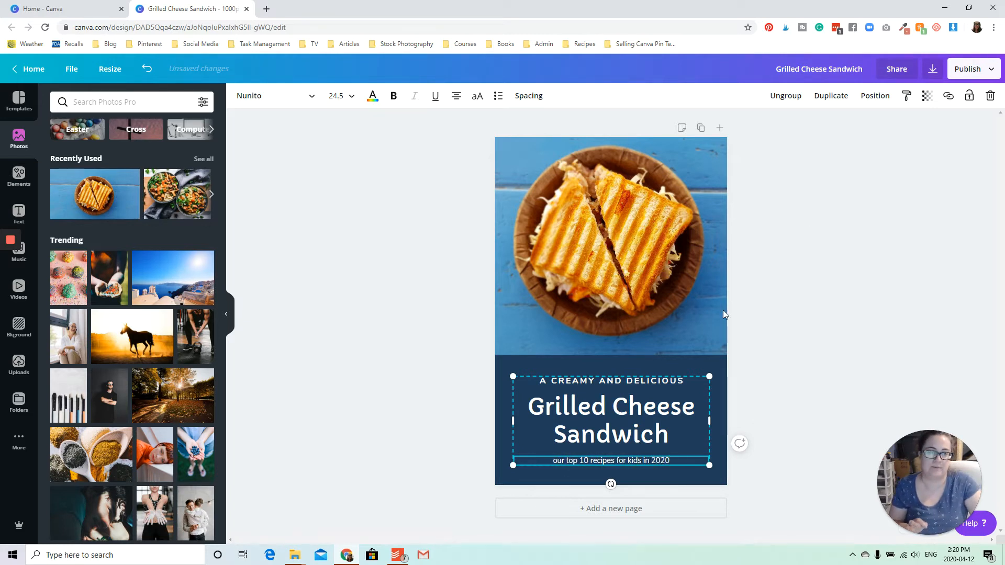
click(747, 297)
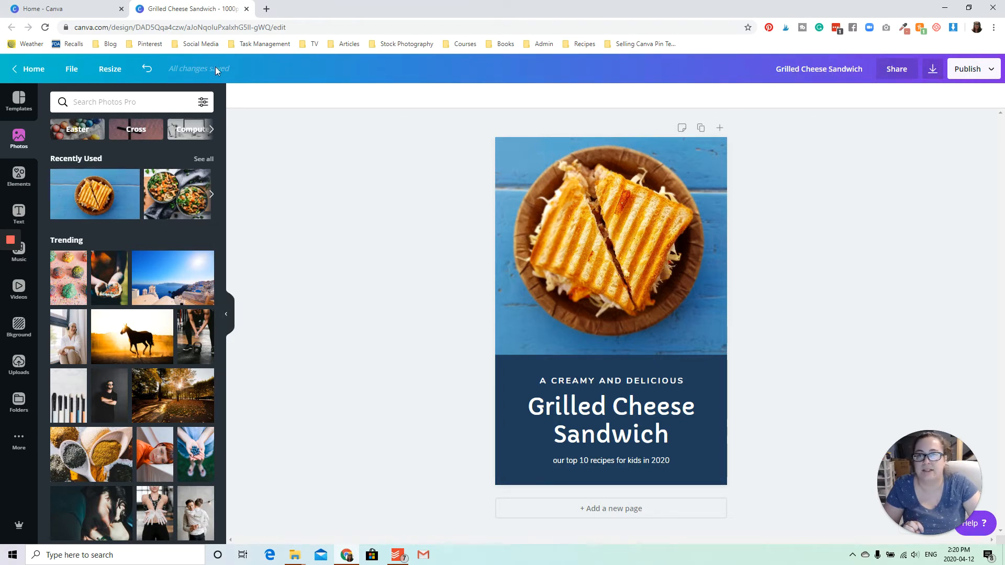
- Check the pin's download options without downloading it, and close the grilled cheese design
click(932, 72)
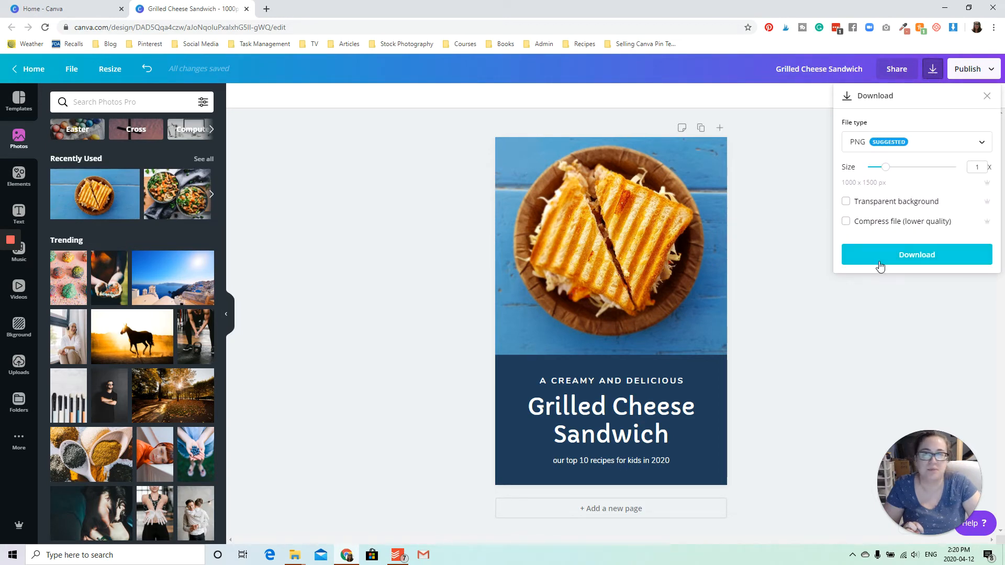
click(865, 305)
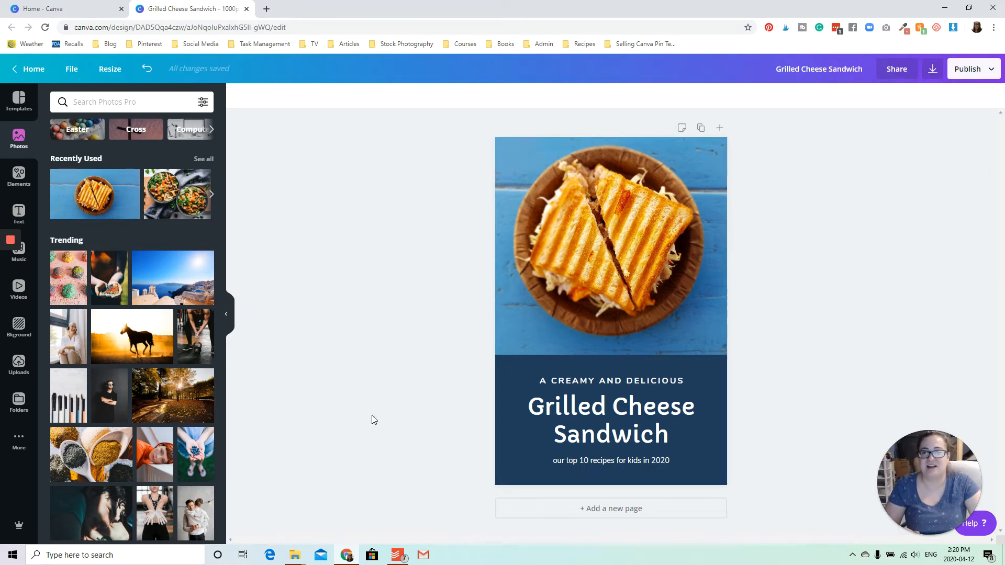
click(246, 9)
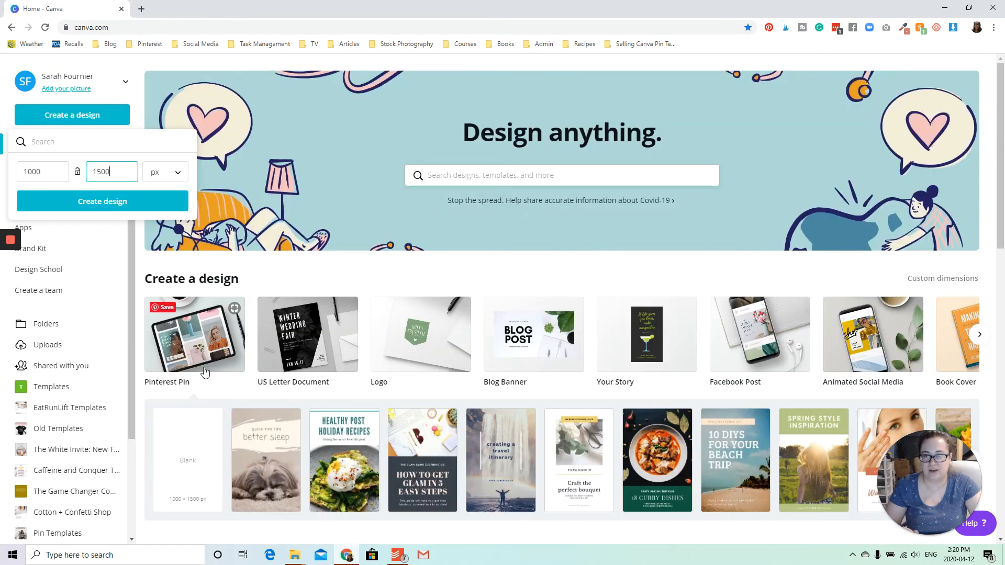
- Look into the Canva Bundle 1 and 2 folders, and start a new design from the "Pin Template Bundle 2 - Food Bloggers" template
click(139, 123)
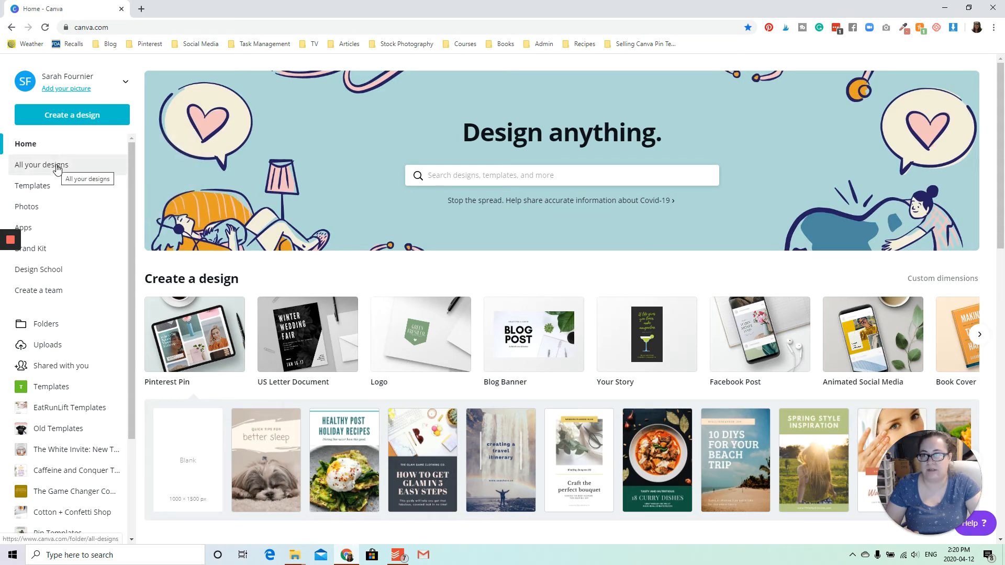
scroll(83, 261, down, 2)
scroll(86, 260, down, 1)
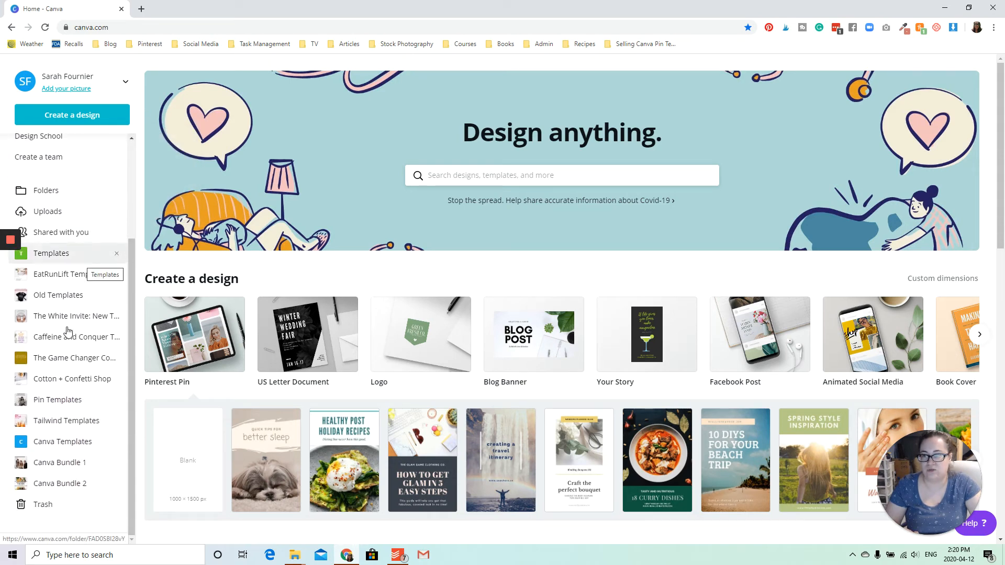
click(62, 486)
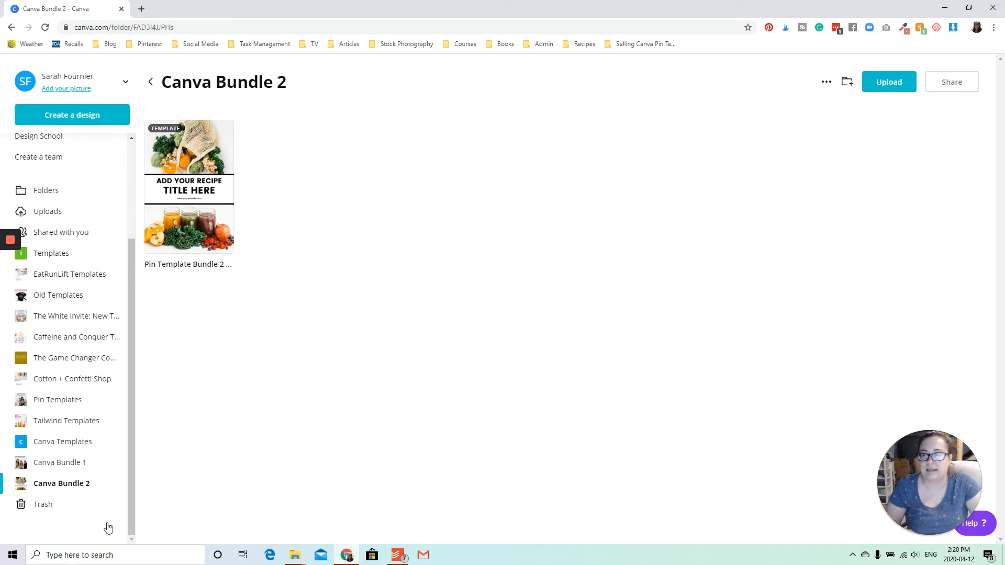
click(78, 464)
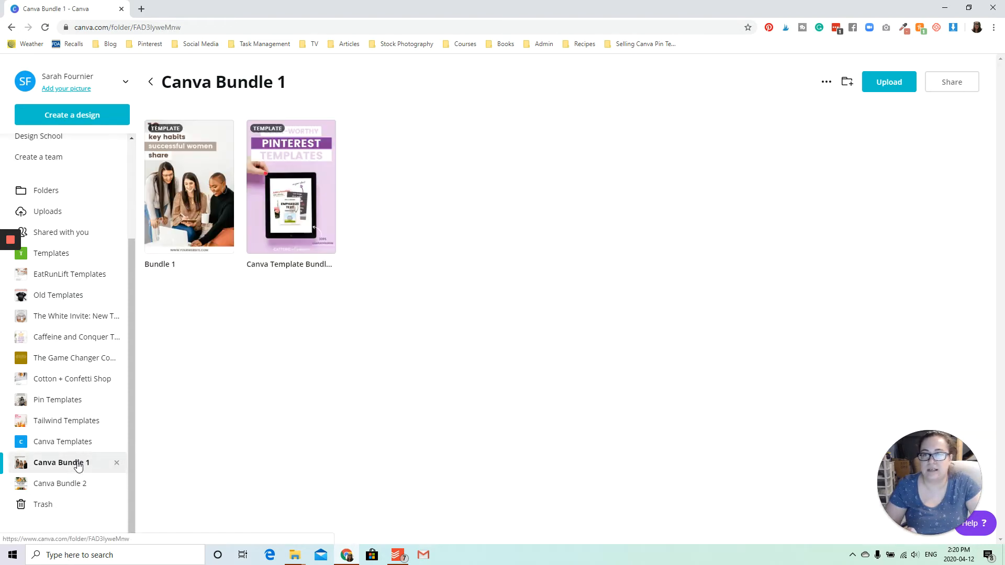
click(71, 482)
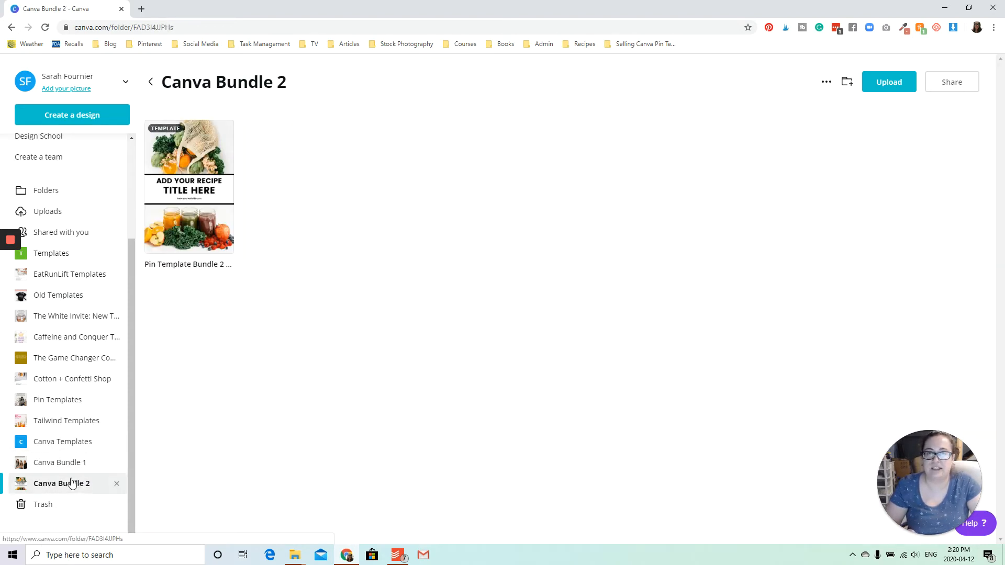
click(217, 203)
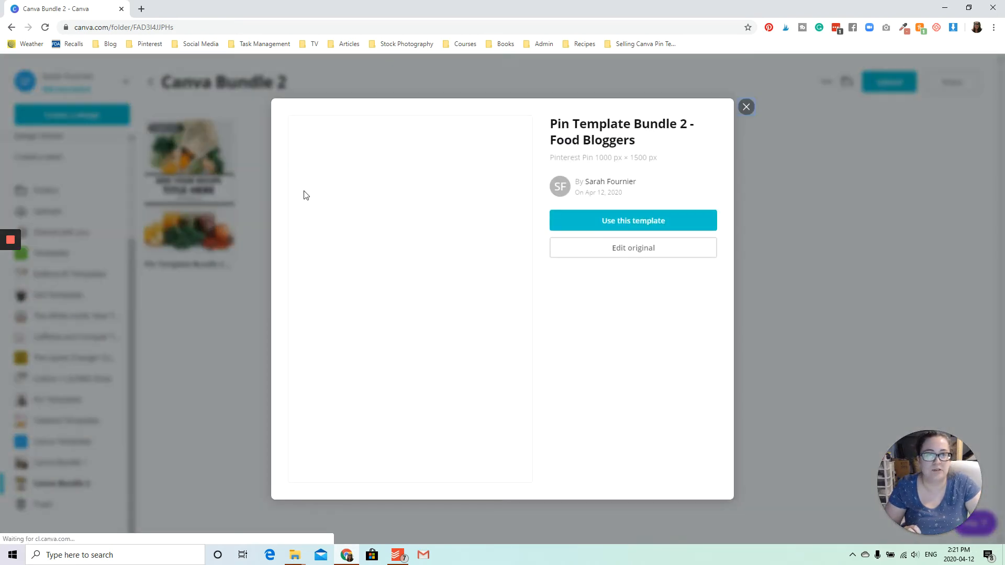
click(623, 223)
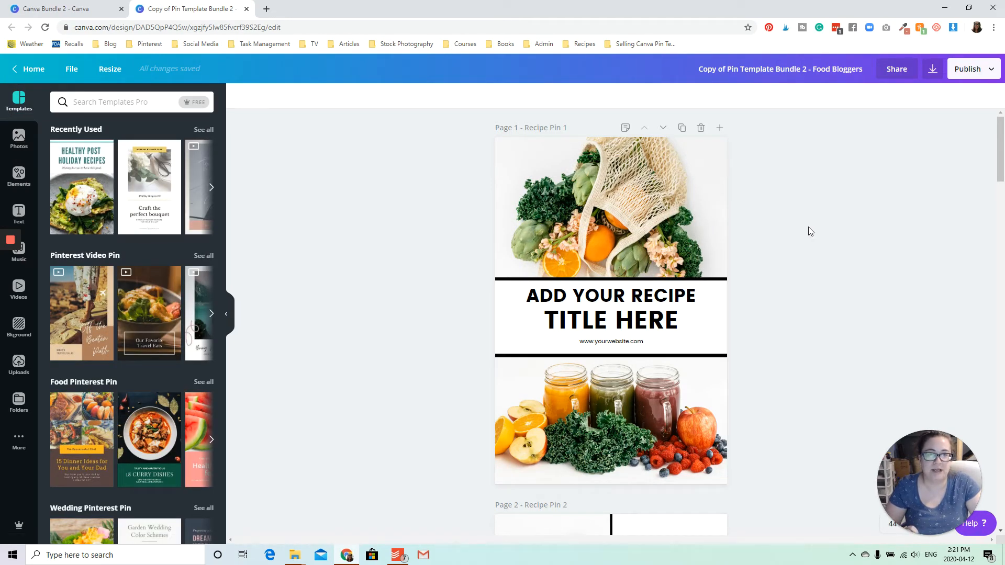
- Look through the recipe pin layouts in the template copy and return to the Recipe Pin 4 page
scroll(809, 223, down, 1)
scroll(810, 227, down, 3)
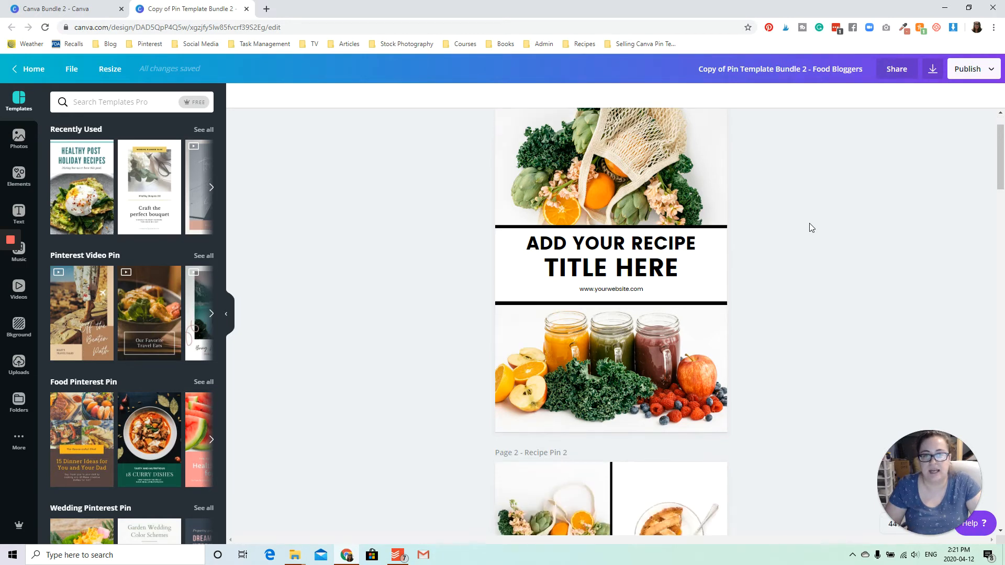
scroll(1000, 168, down, 2)
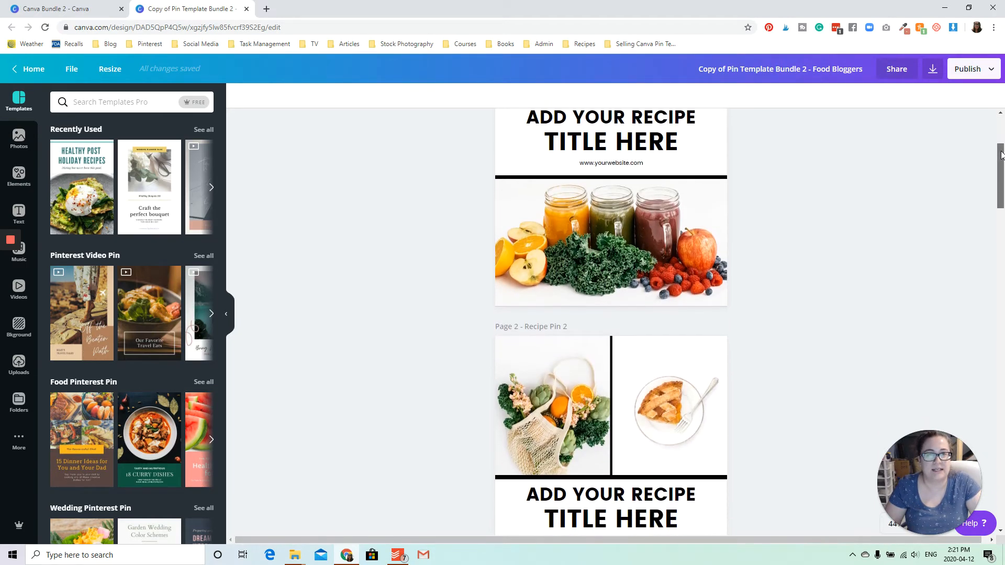
drag(1003, 167, 1002, 220)
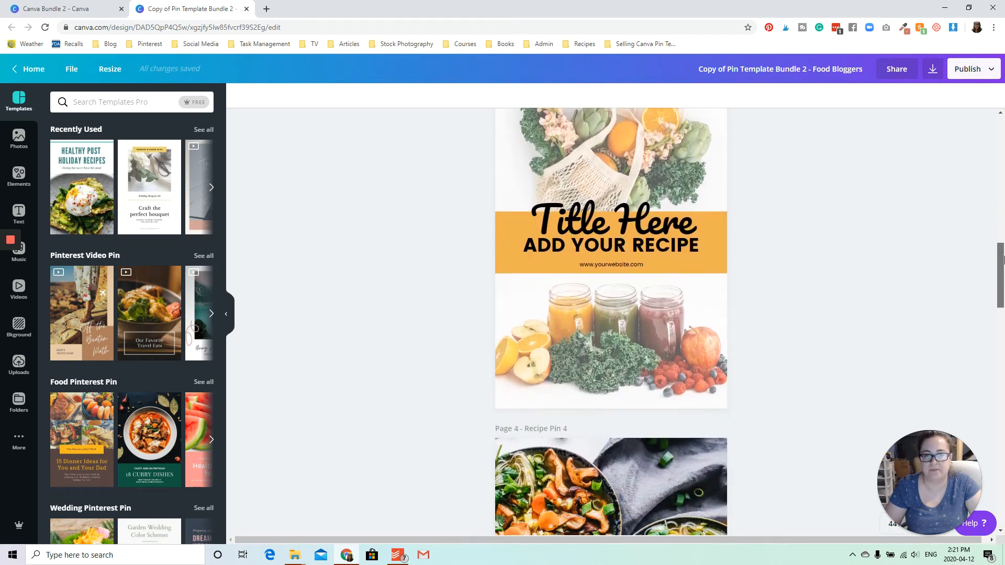
drag(1002, 260, 1002, 413)
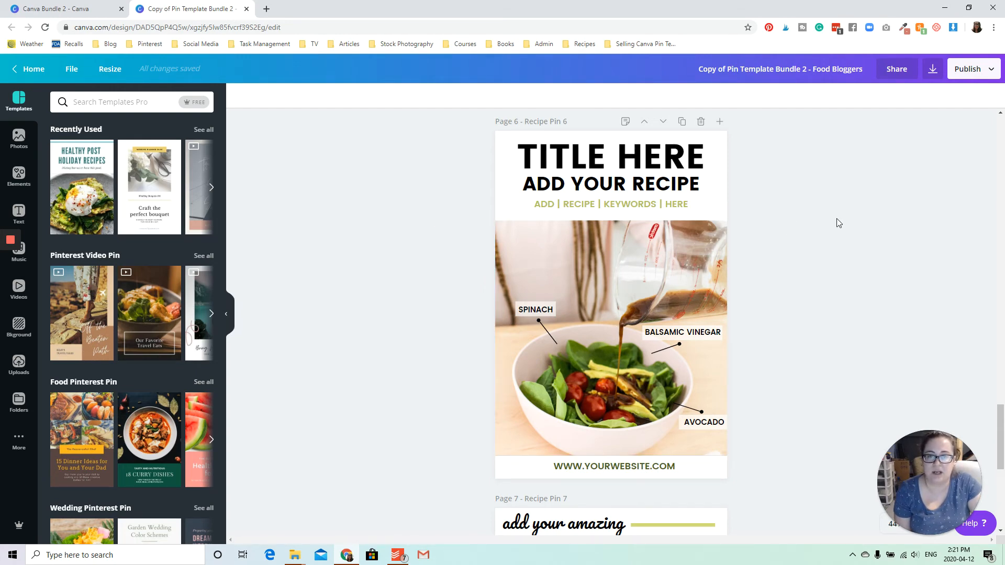
drag(1000, 410, 1000, 291)
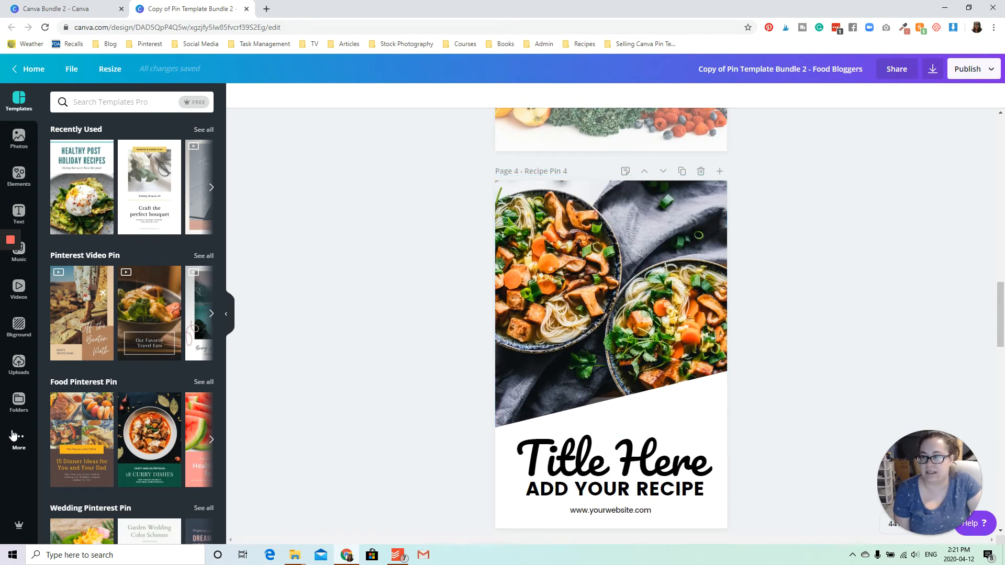
- Search the stock photos for "lunch" and replace the Recipe Pin 4 photo with the chicken and avocado salad bowl image
click(20, 140)
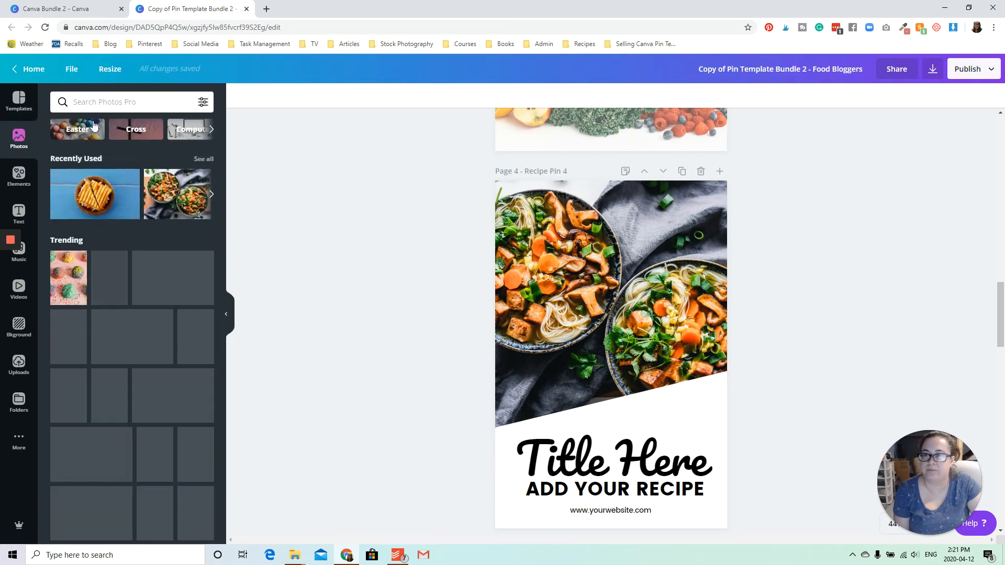
click(140, 102)
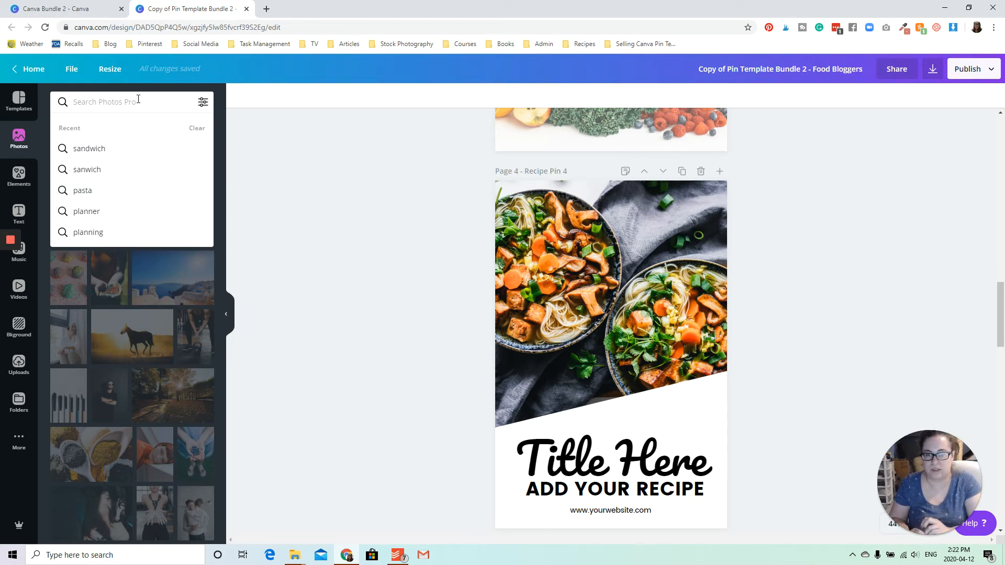
text(lunch)
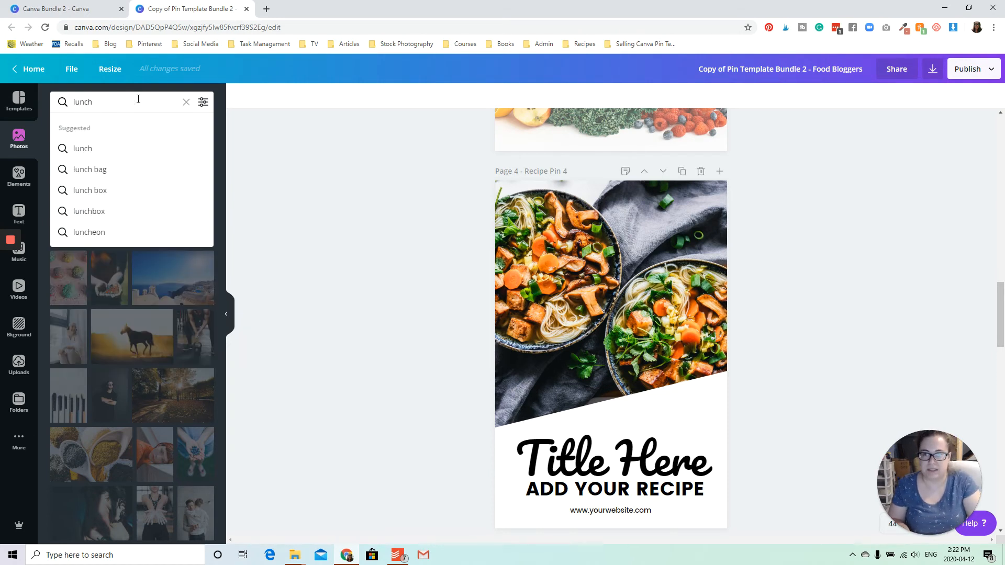
key(Return)
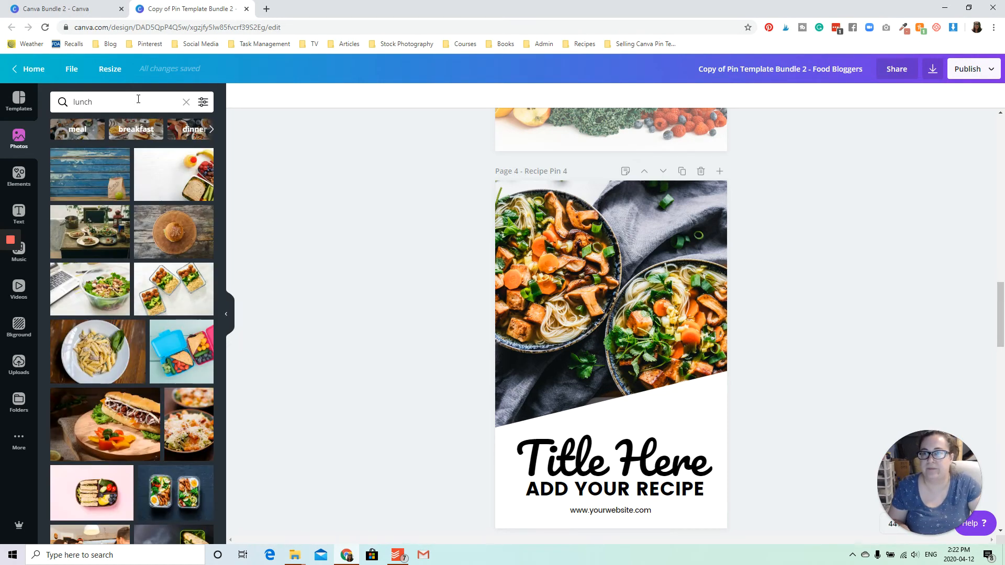
scroll(112, 215, down, 1)
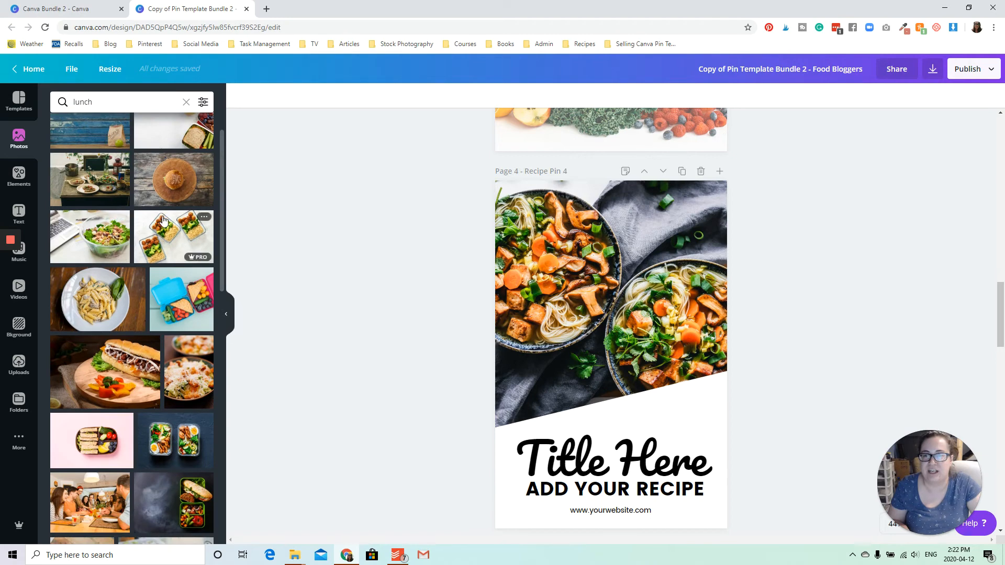
scroll(168, 224, down, 2)
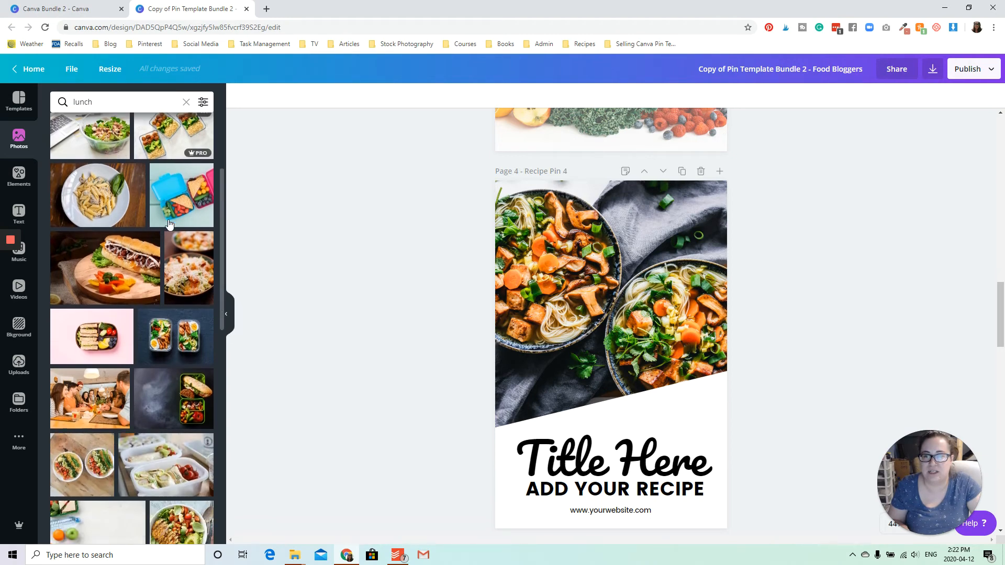
scroll(189, 217, down, 1)
scroll(193, 215, down, 1)
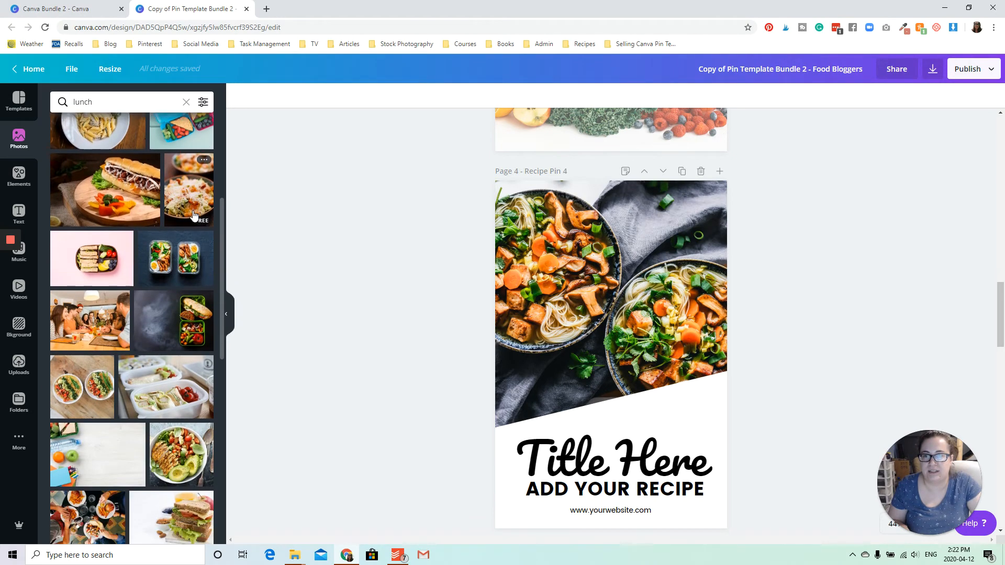
scroll(163, 343, down, 1)
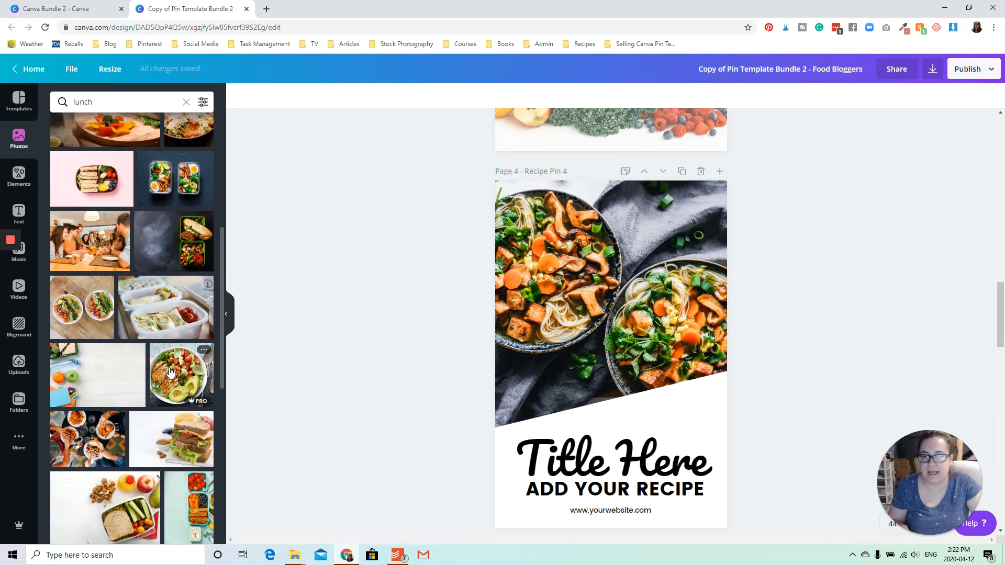
click(170, 371)
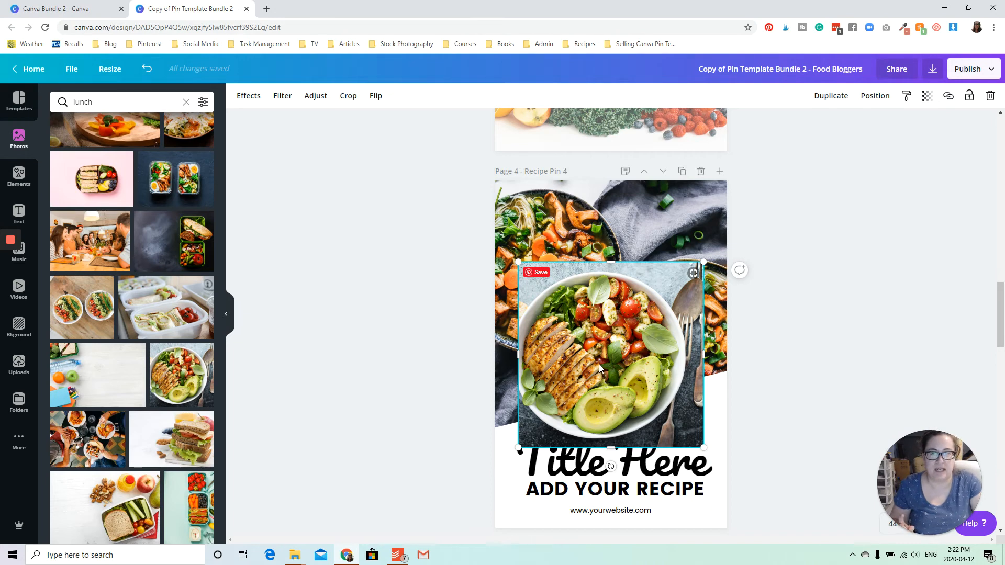
drag(598, 365, 611, 327)
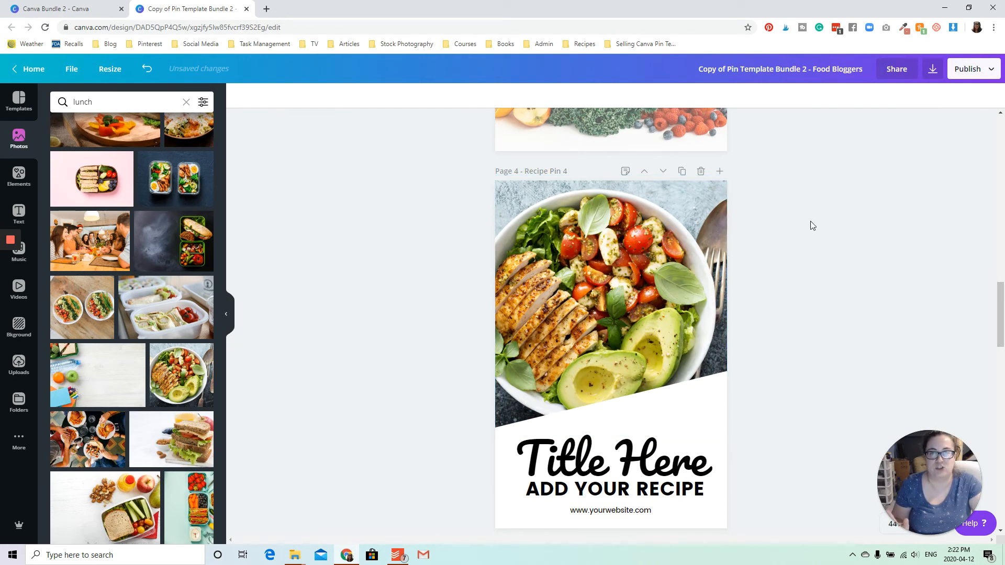
scroll(814, 218, down, 1)
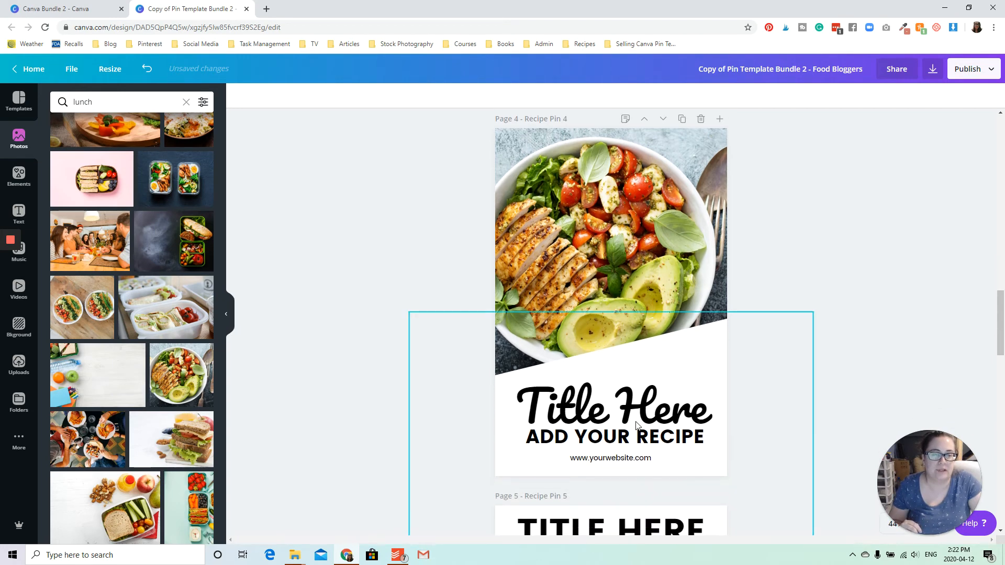
click(637, 425)
double_click(665, 395)
click(709, 393)
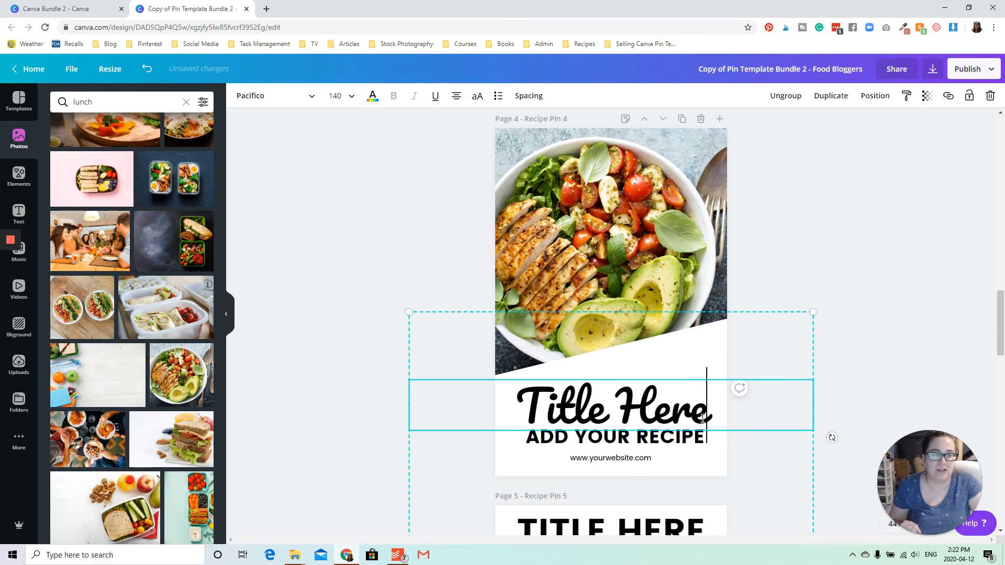
drag(707, 418, 543, 455)
click(646, 420)
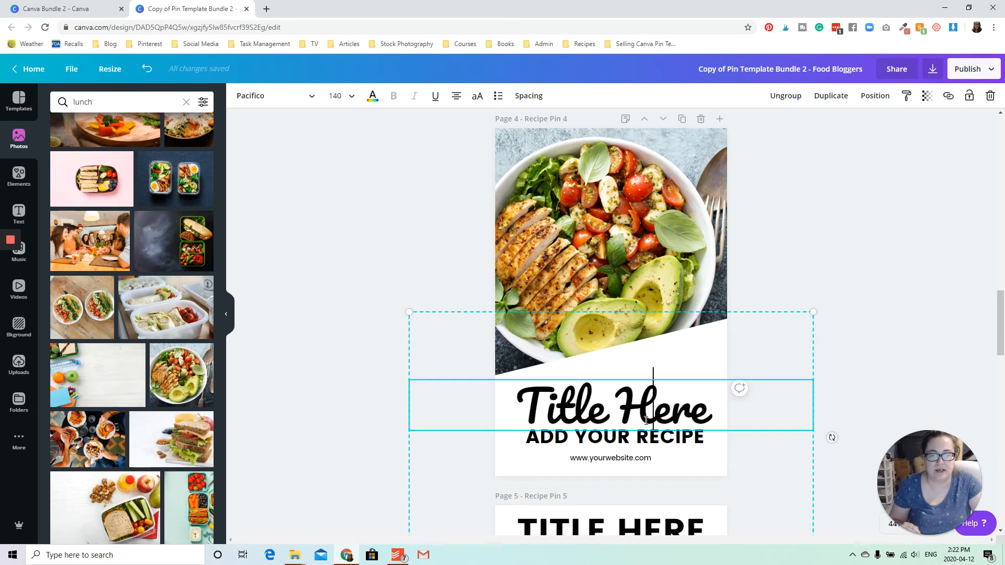
click(609, 458)
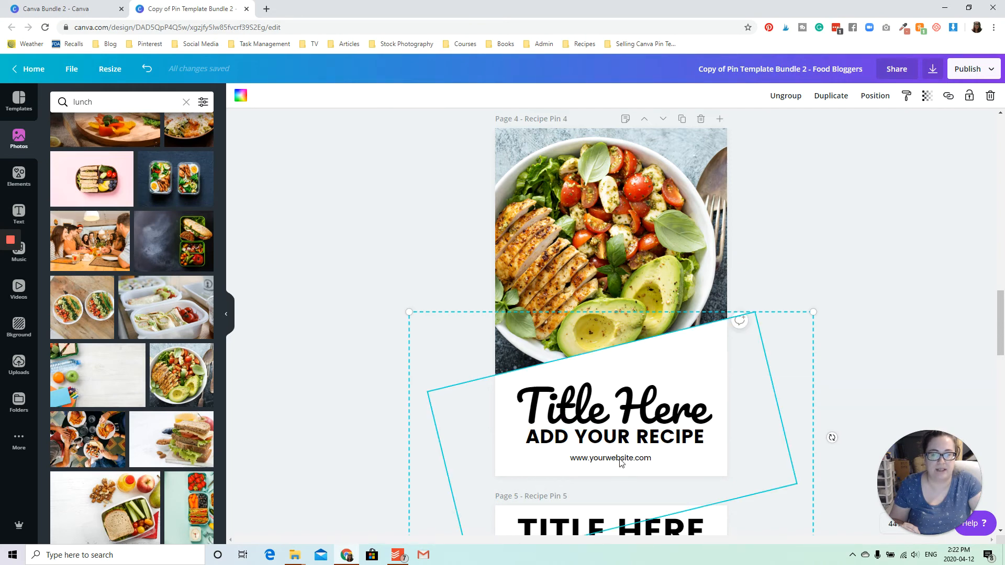
click(620, 460)
click(837, 309)
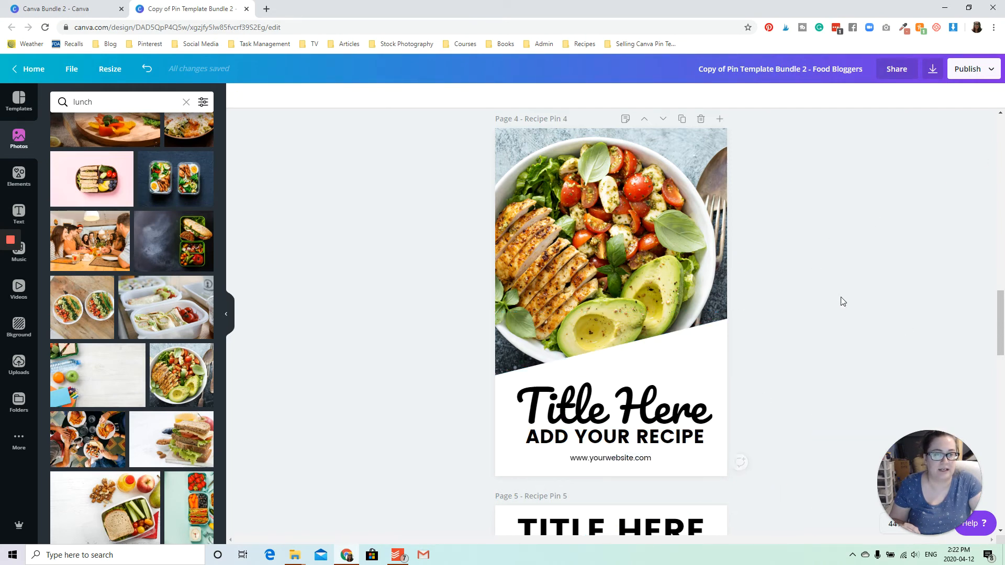
- Replace the "Title Here" script headline on Recipe Pin 4 with "Chicken"
click(603, 374)
double_click(610, 404)
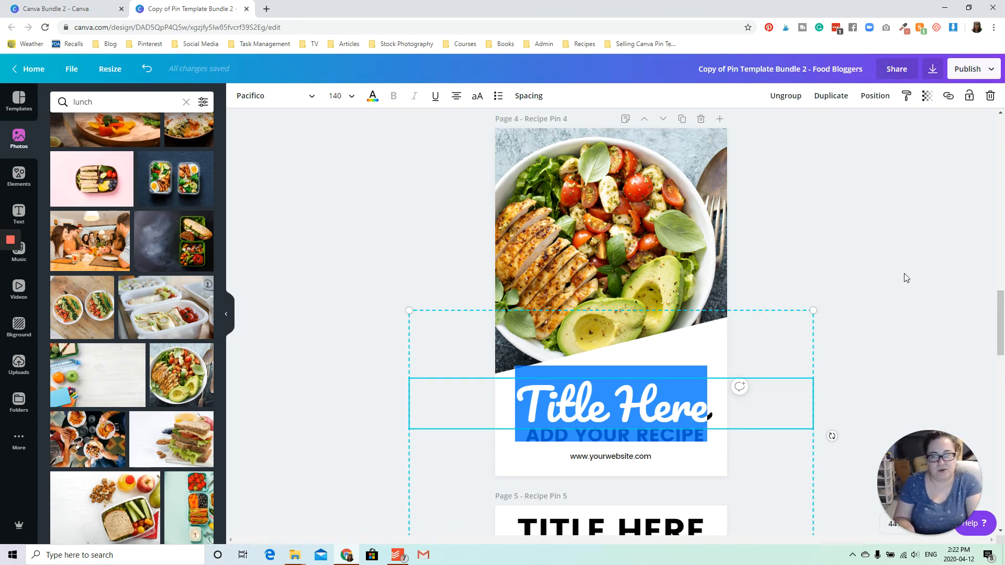
text(c)
key(BackSpace)
text(CHI)
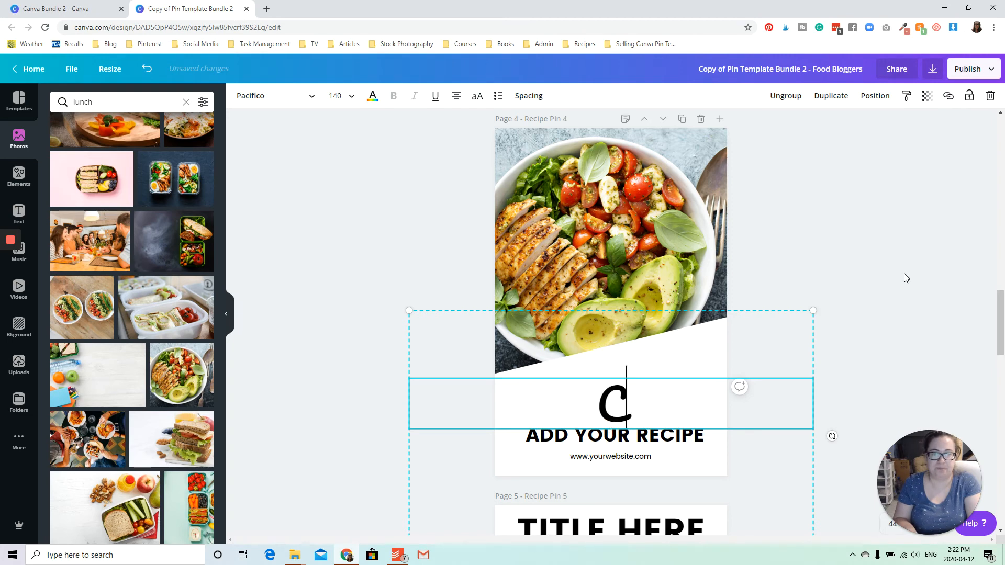
key(BackSpace)
key(BackSpace)
text(chi)
key(BackSpace)
key(BackSpace)
key(BackSpace)
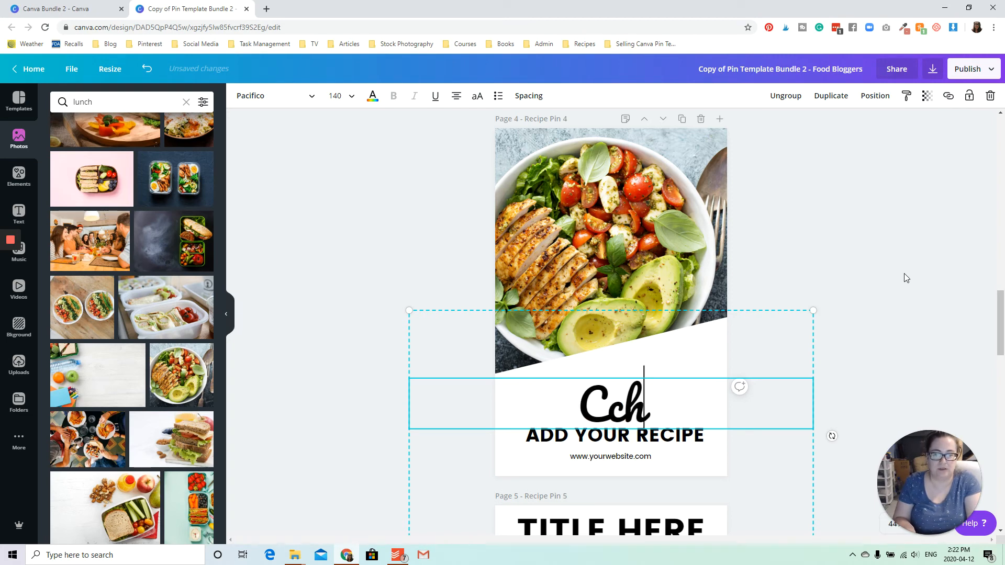
text(hicken,)
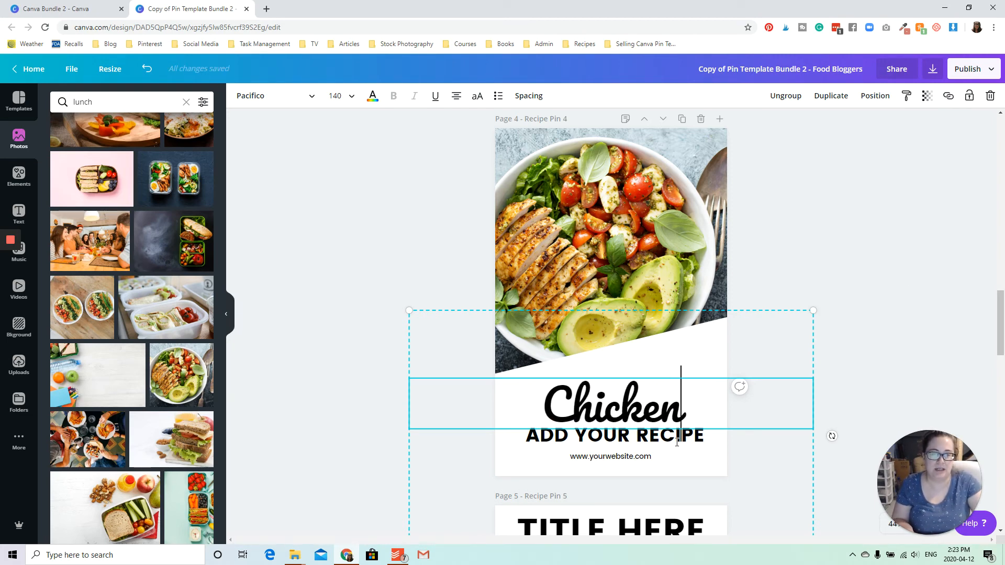
- Replace the "ADD YOUR RECIPE" line under the headline with "AVOCADO SALAD" and deselect the text
double_click(677, 442)
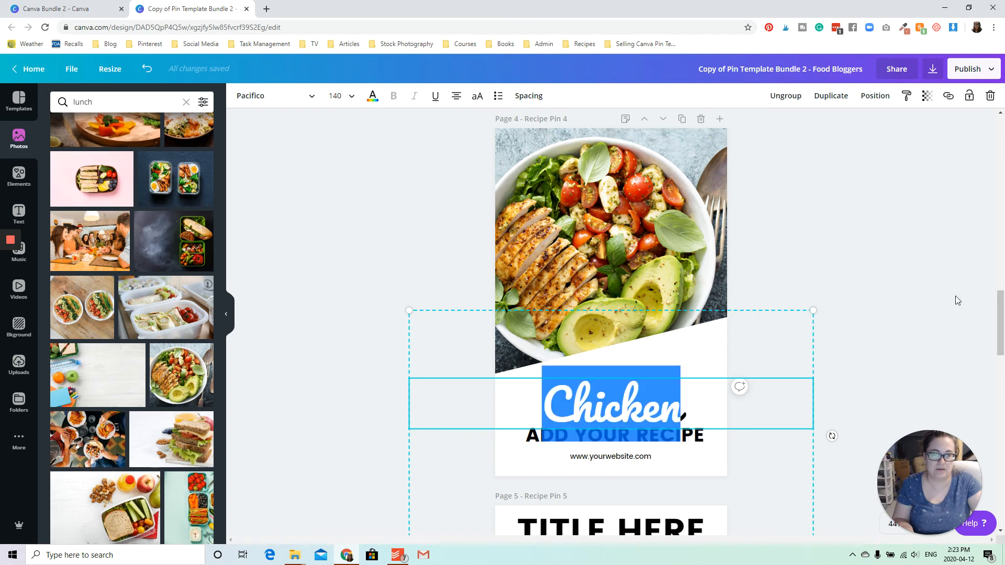
click(942, 306)
click(547, 434)
click(547, 434)
click(547, 434)
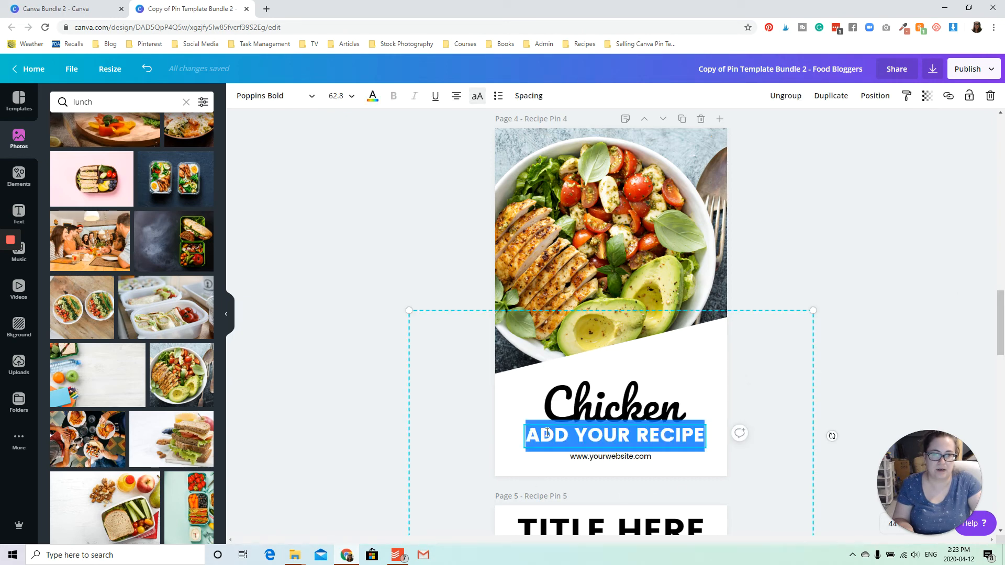
text(AVOCADO SALAD)
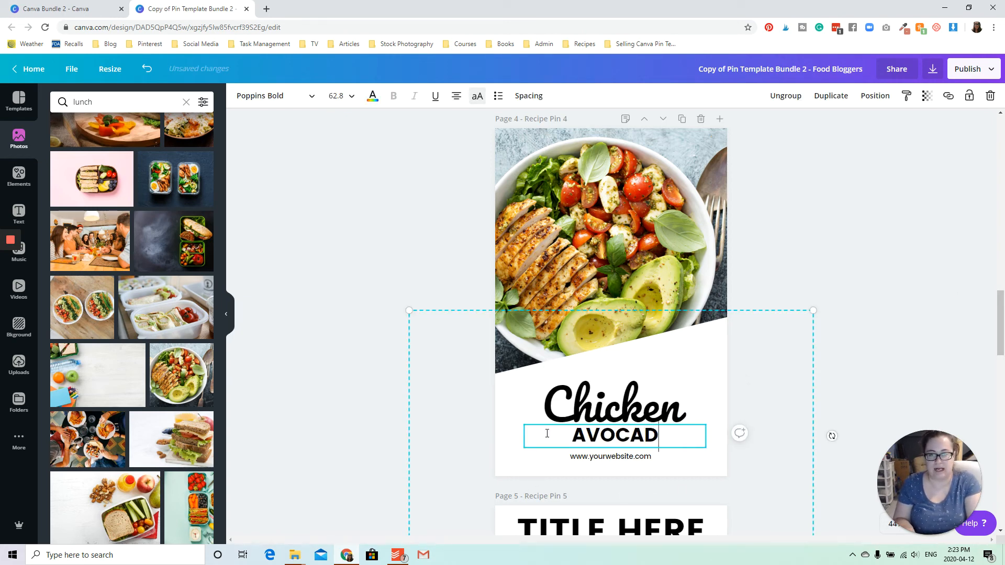
click(610, 456)
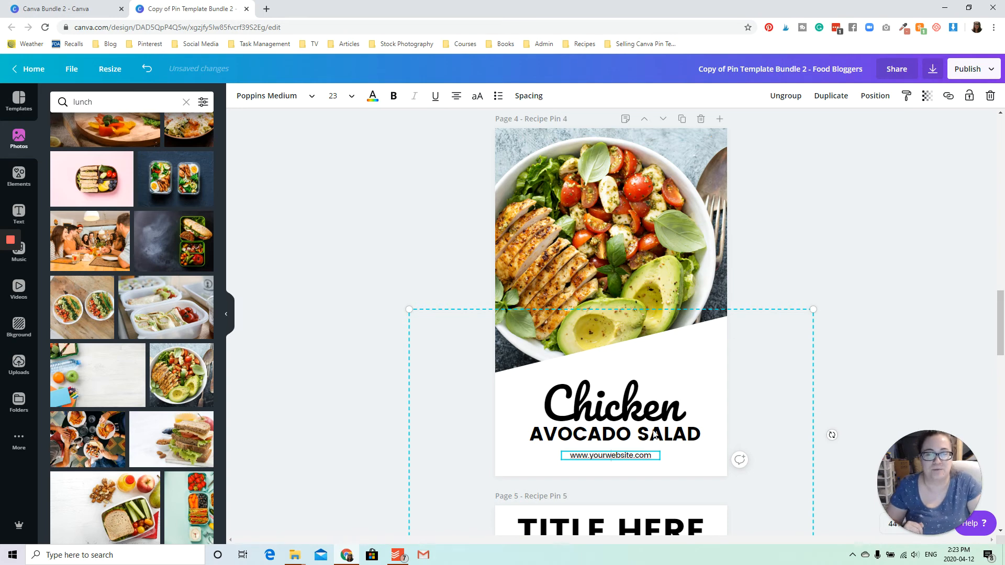
click(852, 234)
scroll(854, 238, down, 1)
scroll(854, 241, up, 1)
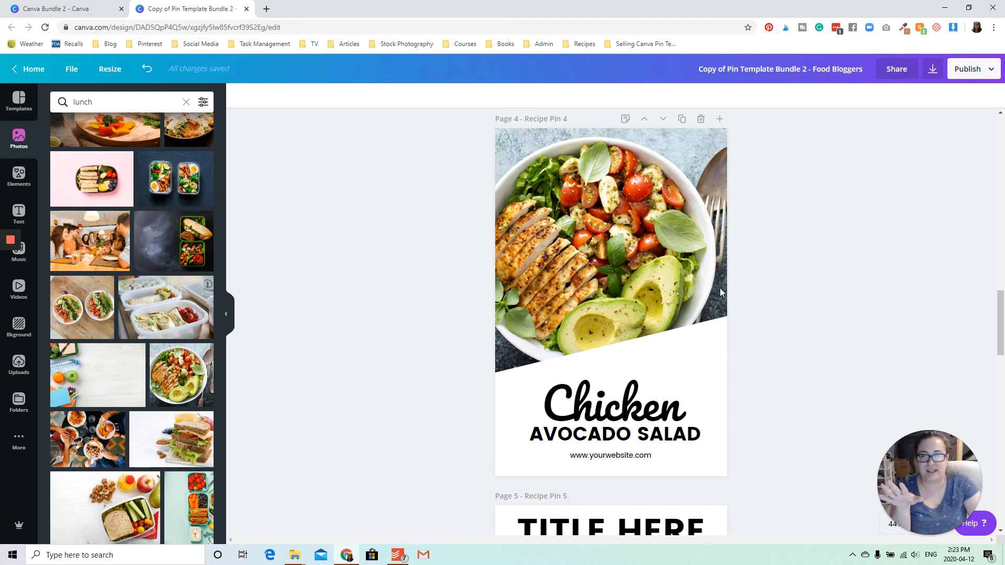
- Fill the slanted shape behind the Recipe Pin 4 text with orange and deselect it
click(679, 355)
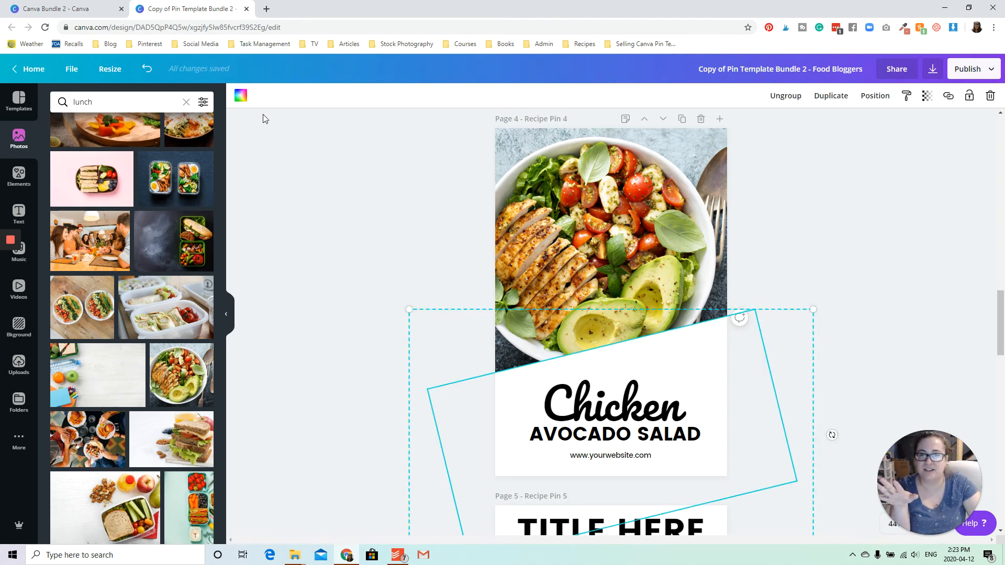
click(241, 95)
click(167, 214)
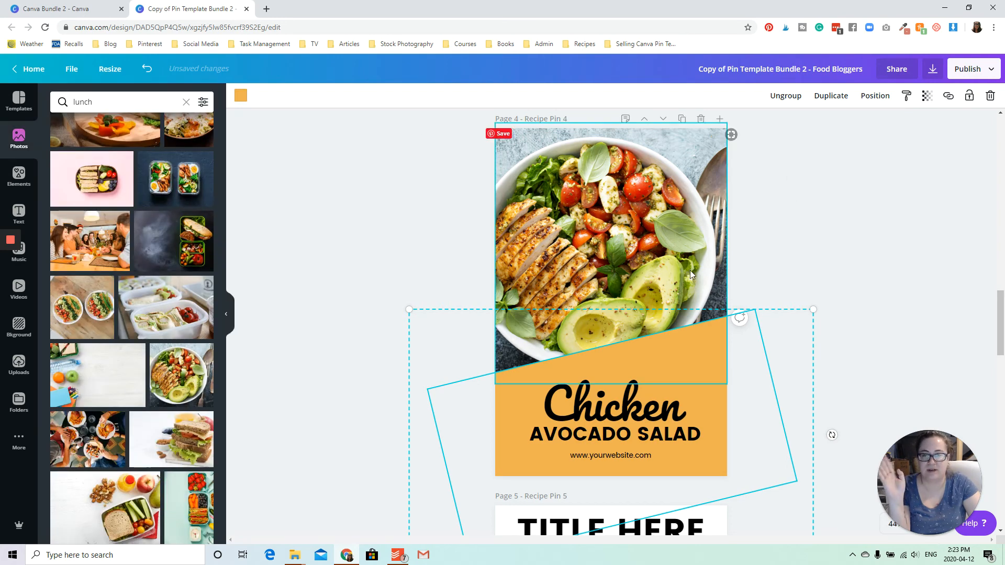
click(912, 171)
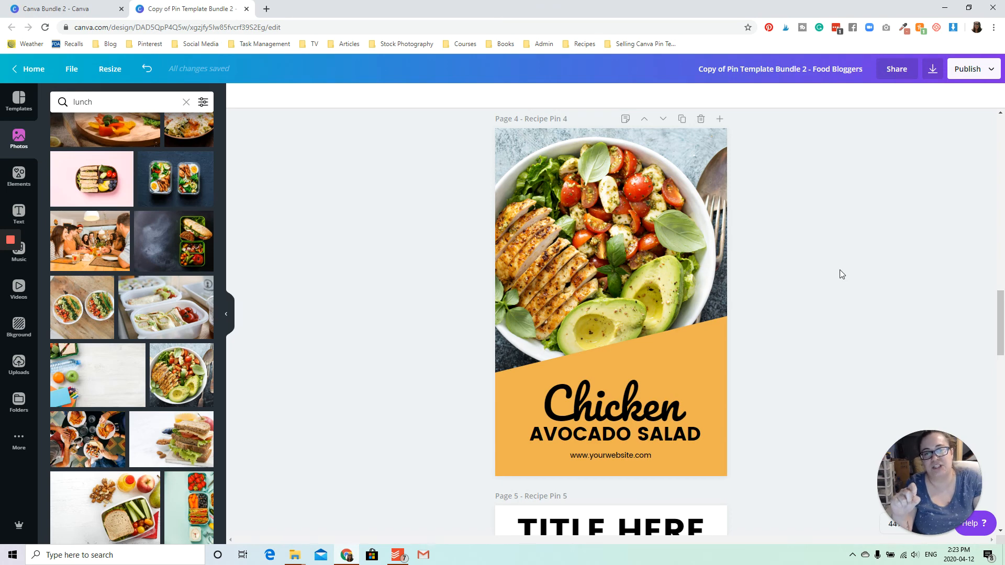
- Recolor the slanted shape behind the text with the mustard green taken from the photo's colors
click(709, 358)
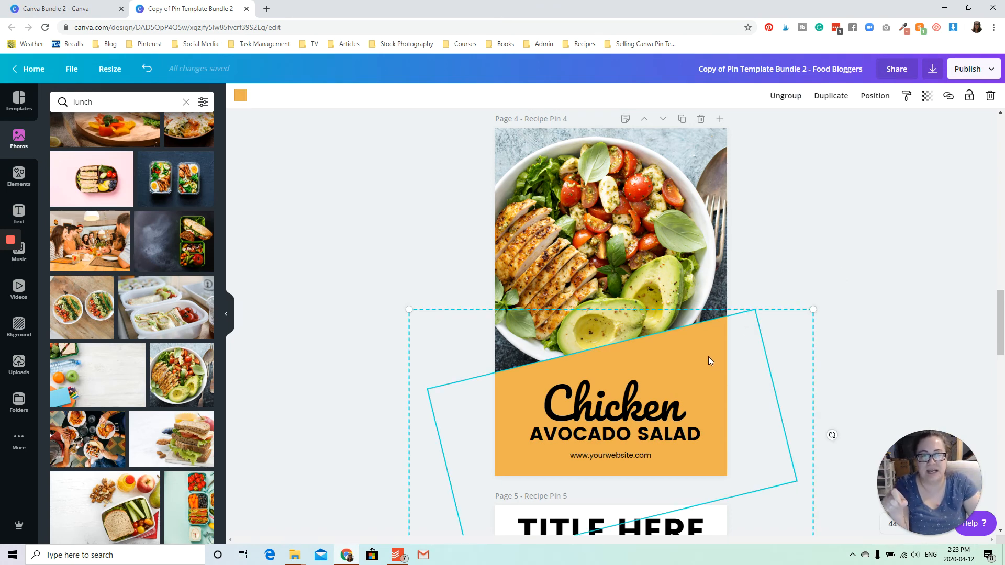
click(239, 100)
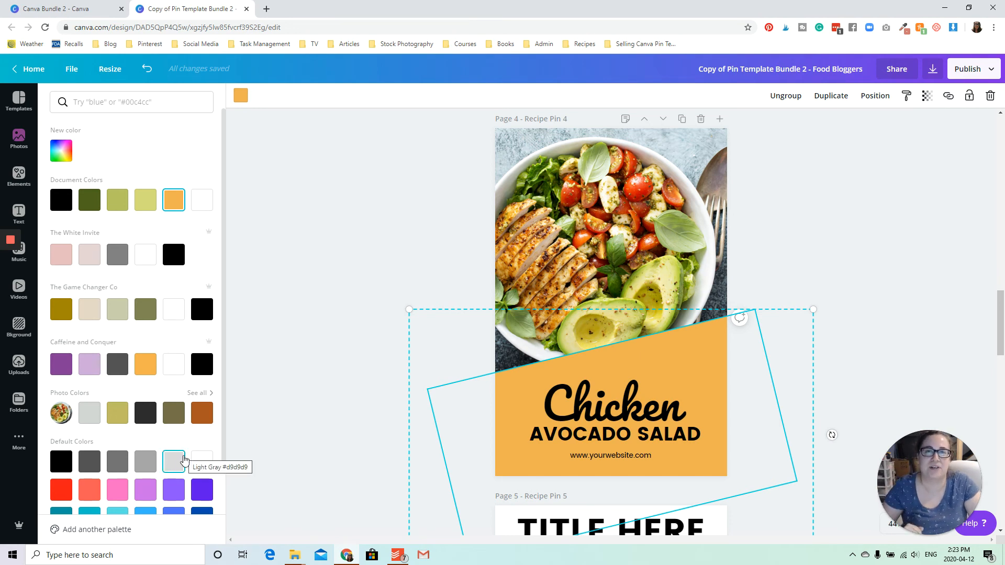
click(117, 414)
click(387, 321)
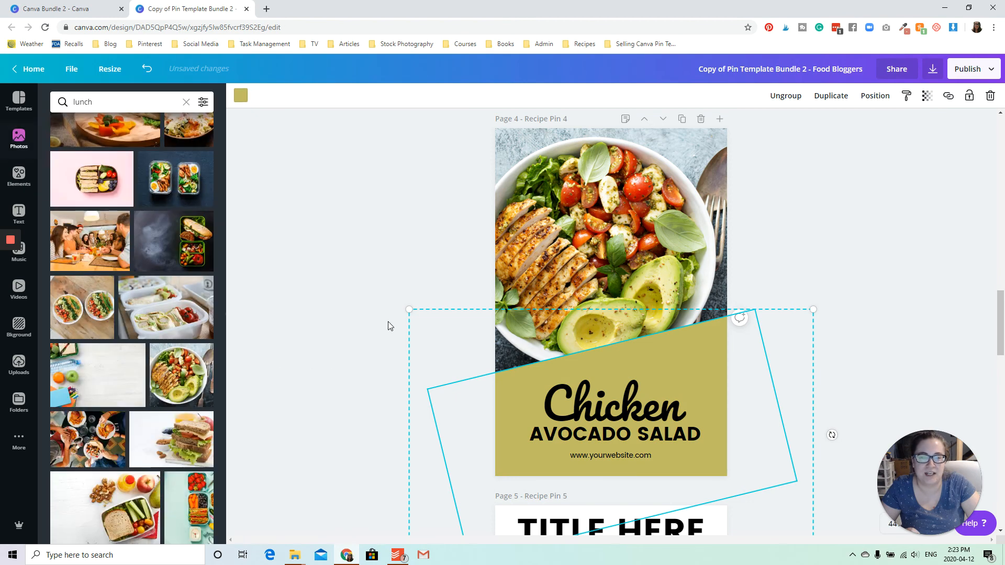
click(388, 321)
- Try the rust, brown, charcoal and pale grey photo colors on the slanted shape, and settle on the light green document color
click(644, 377)
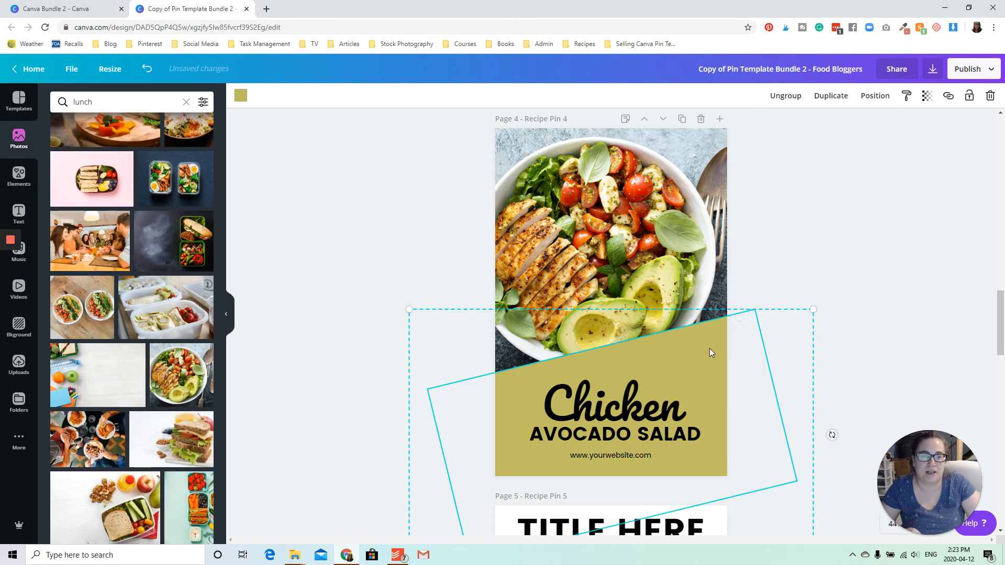
click(241, 95)
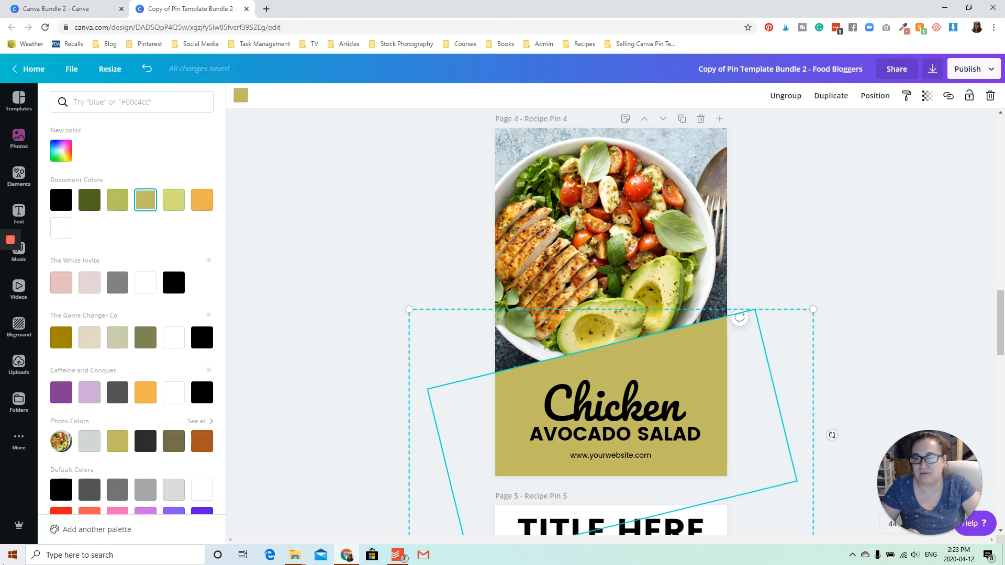
click(198, 445)
click(178, 446)
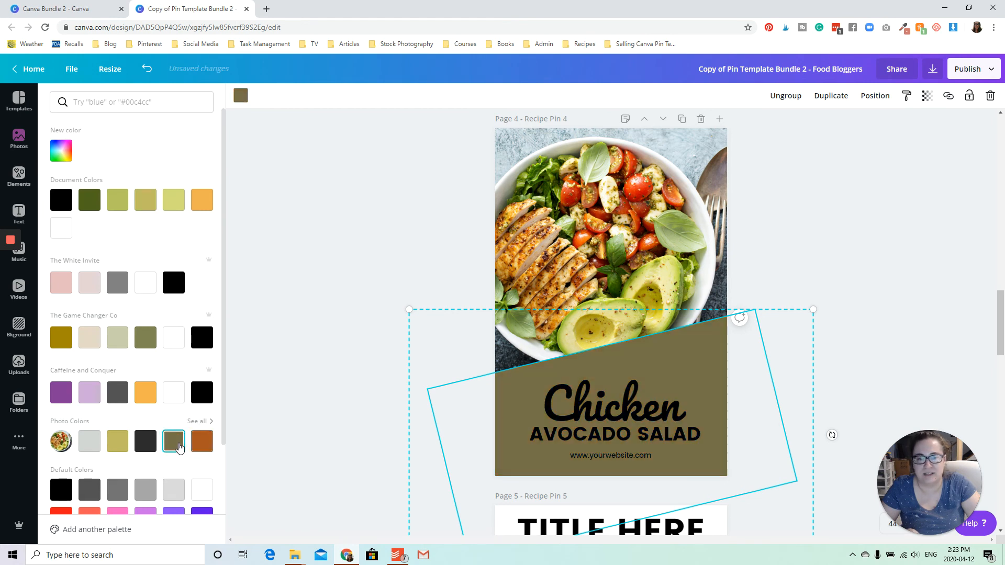
click(145, 450)
click(91, 448)
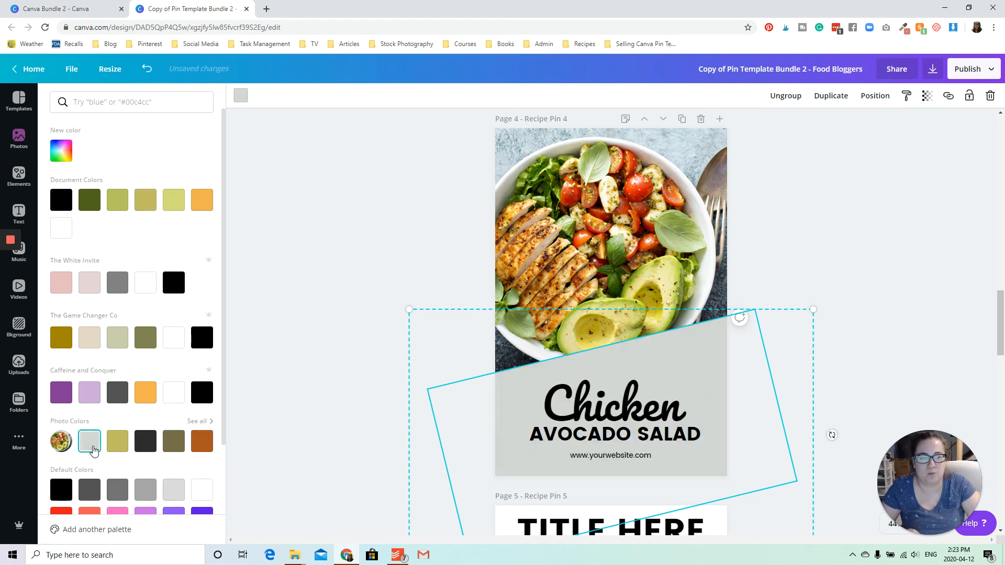
click(118, 200)
click(365, 165)
click(881, 227)
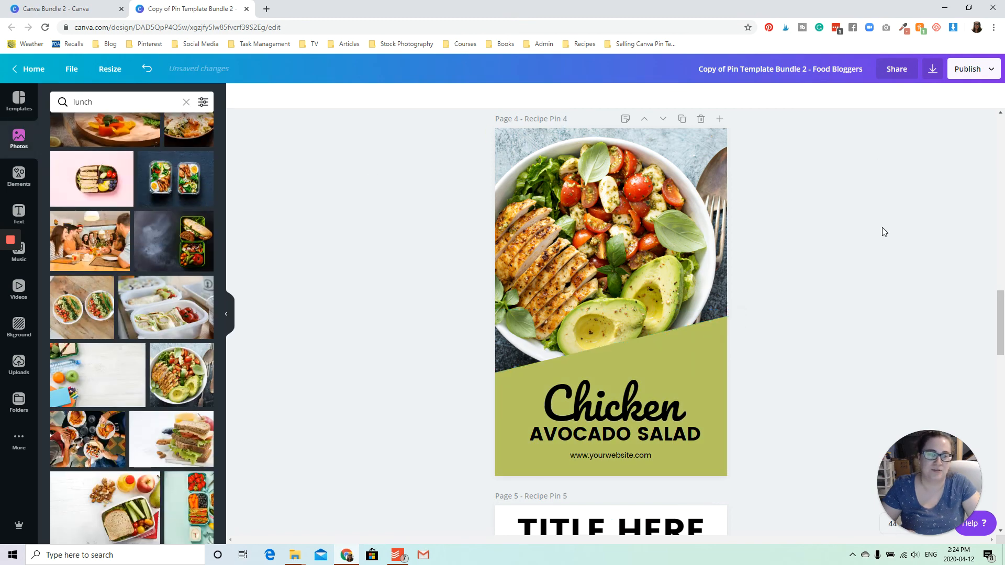